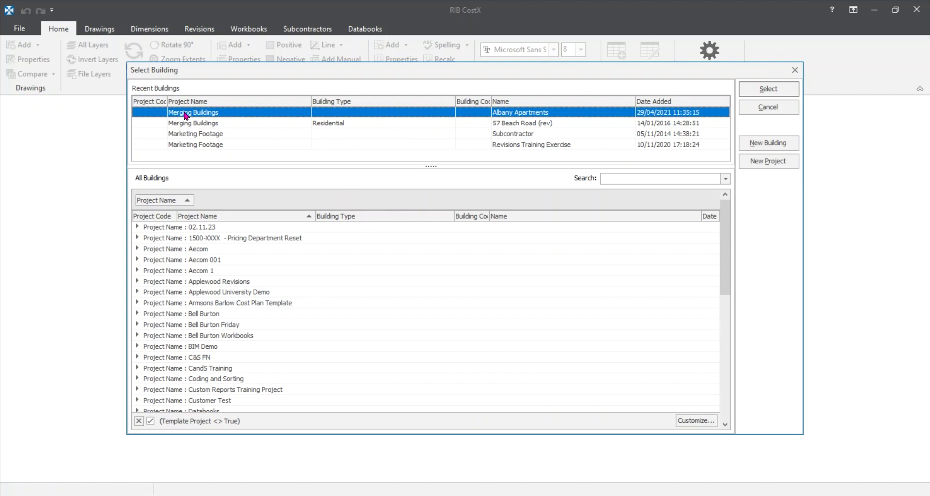
Step: Open Albany Apartments from Recent Buildings and show its drawings and dimension groups
double_click(538, 115)
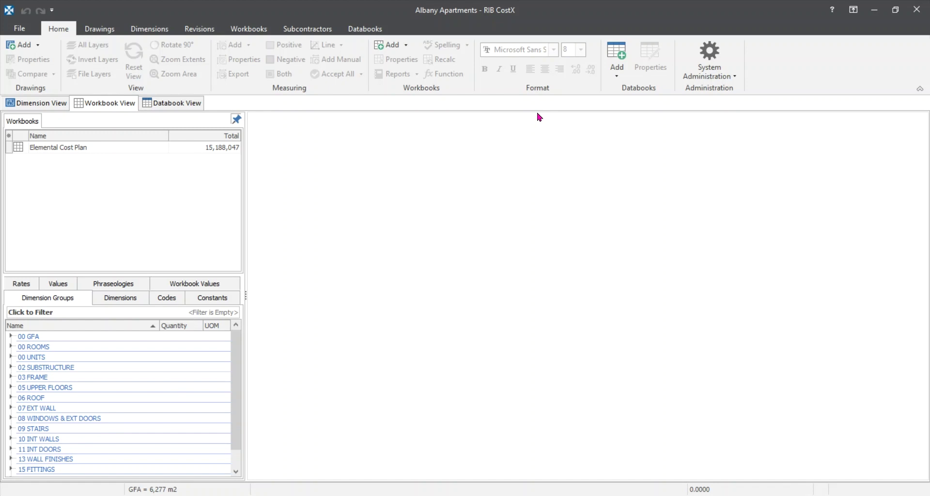
left_click(29, 103)
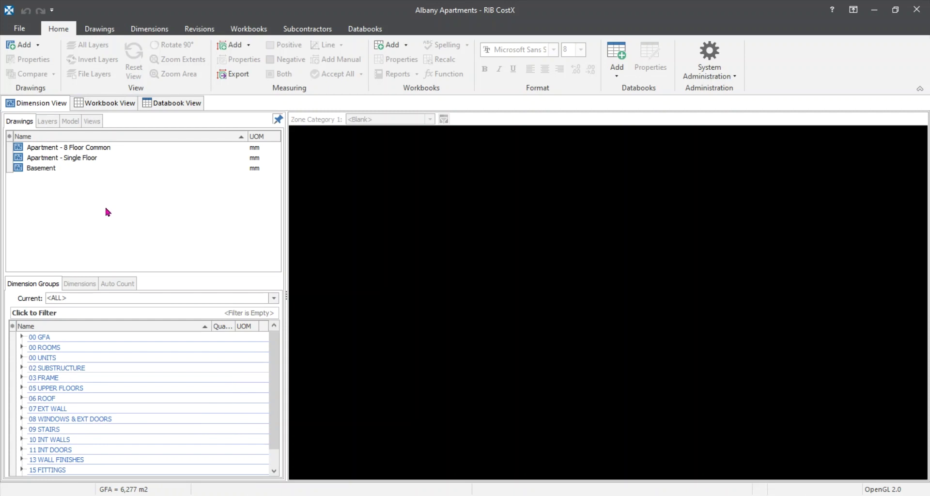
Step: Expand all dimension group folders, then open the Elemental Cost Plan workbook (15,188,047 total)
right_click(27, 339)
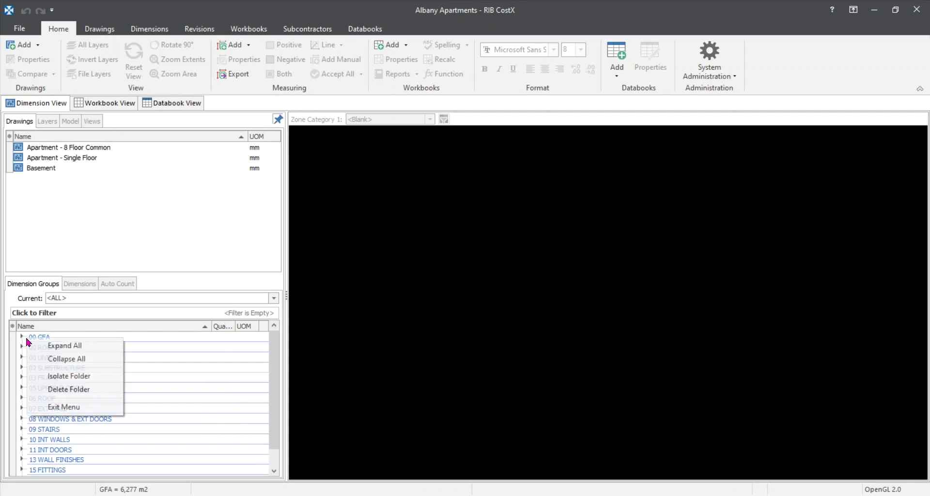
left_click(58, 345)
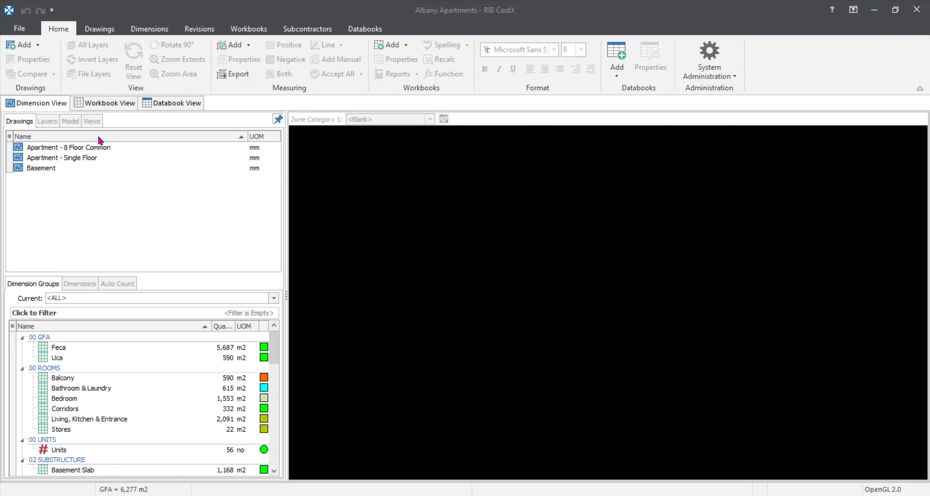
left_click(95, 105)
double_click(52, 149)
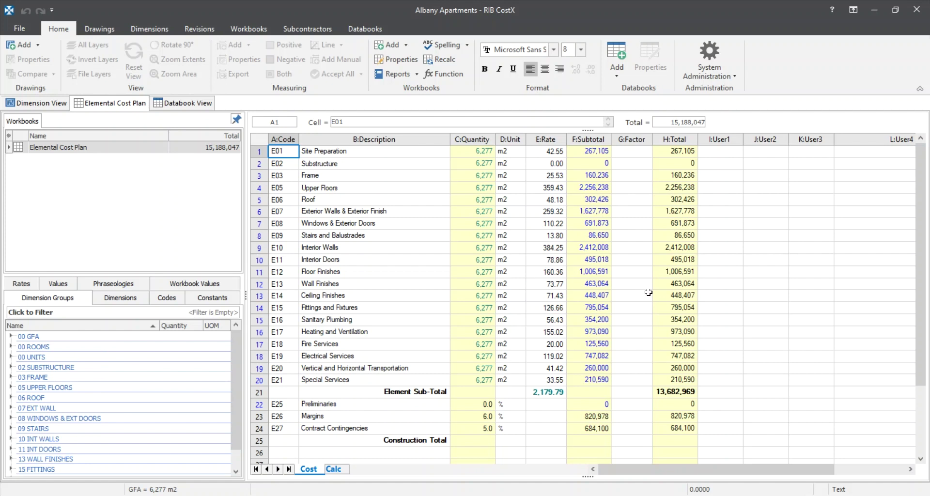
Step: Go to File > Merge and choose to merge a building from the database
left_click(18, 29)
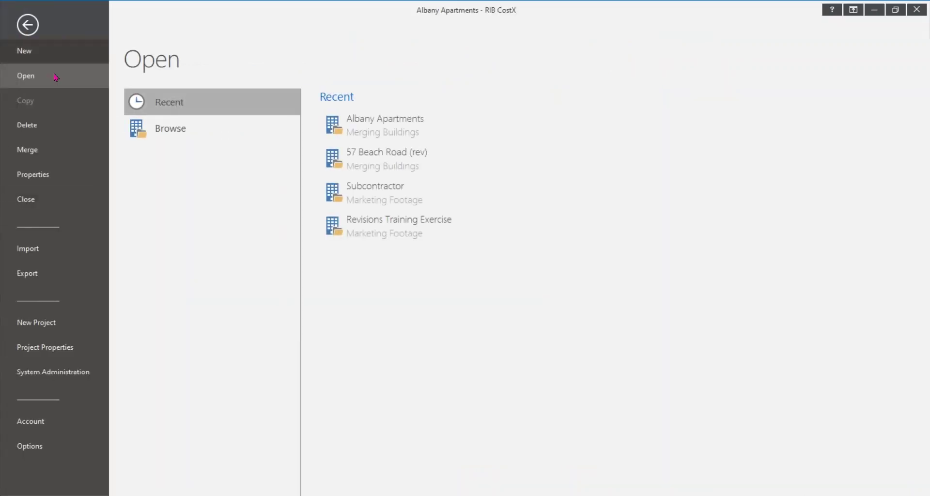
left_click(76, 157)
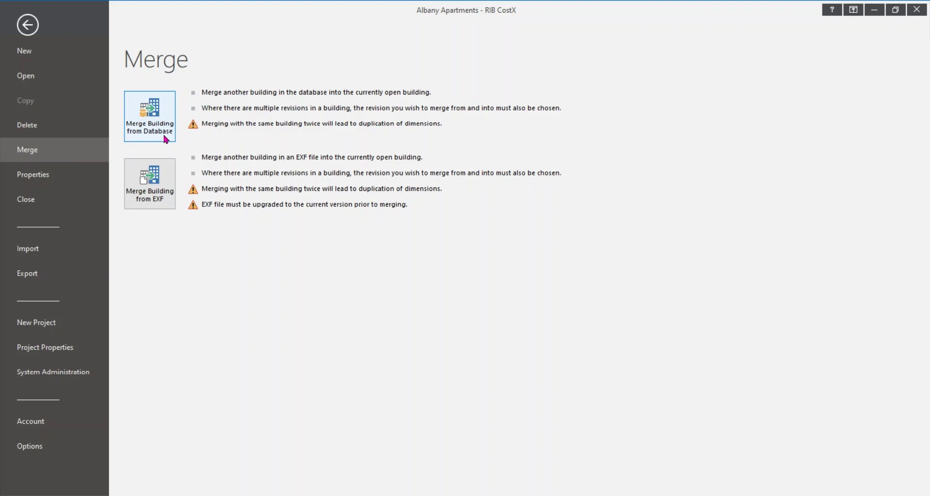
left_click(167, 179)
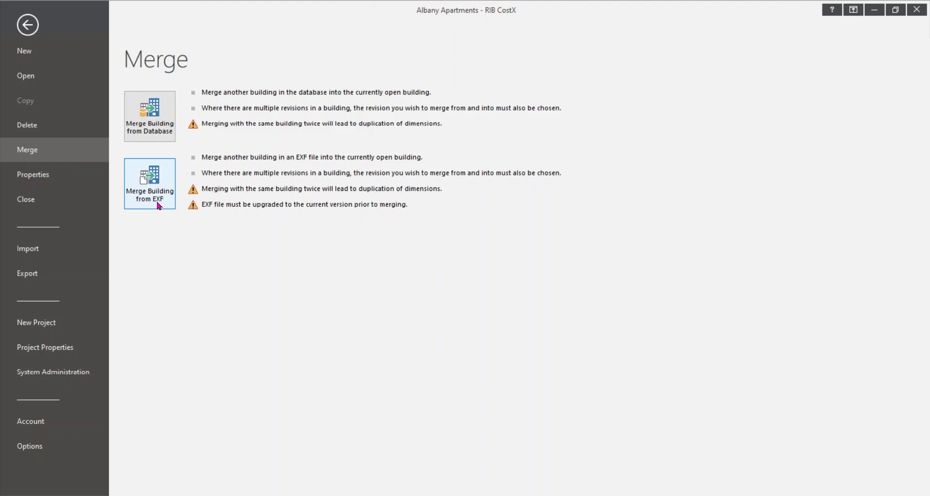
left_click(169, 117)
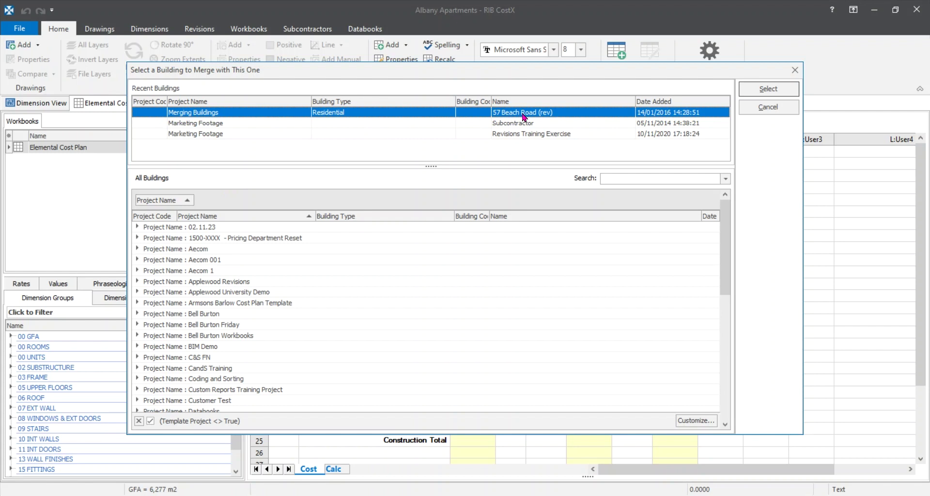
Step: Pick 57 Beach Road (rev) as the building to merge in
left_click(764, 91)
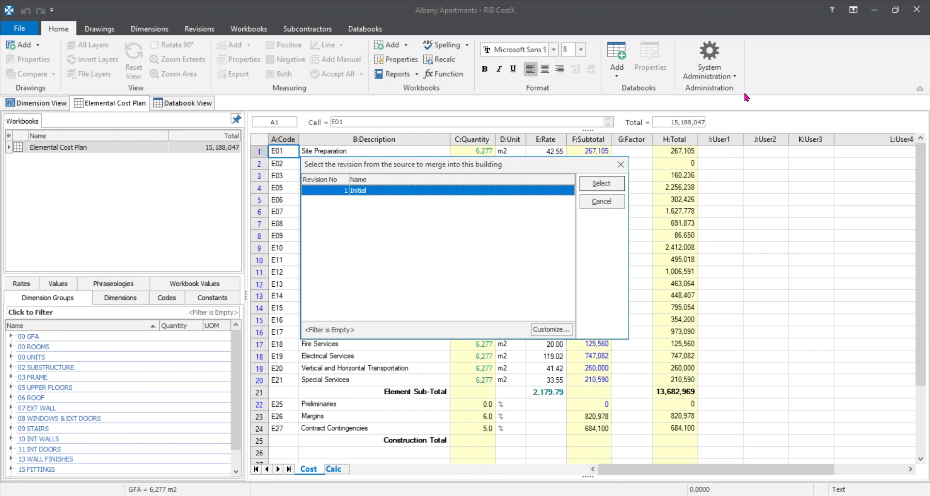
Step: Use the Initial revision as both the merge source and target revision
left_click(358, 191)
left_click(603, 186)
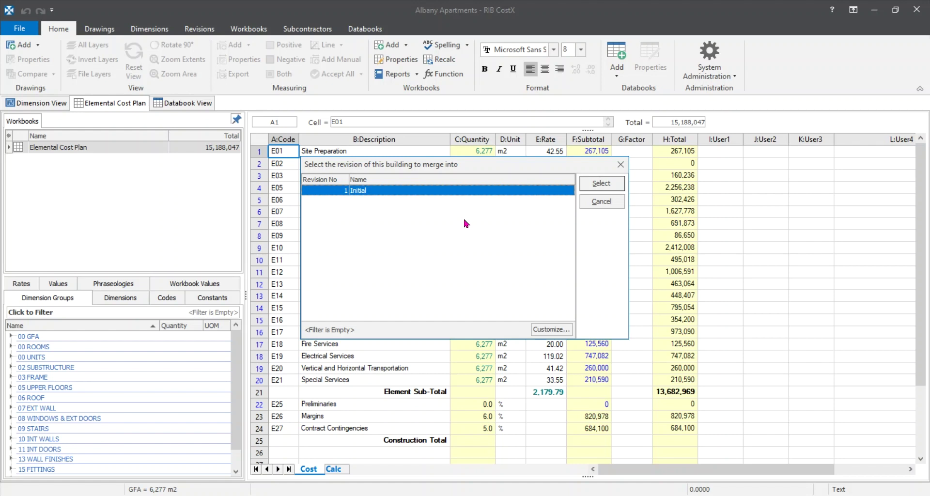
left_click(601, 184)
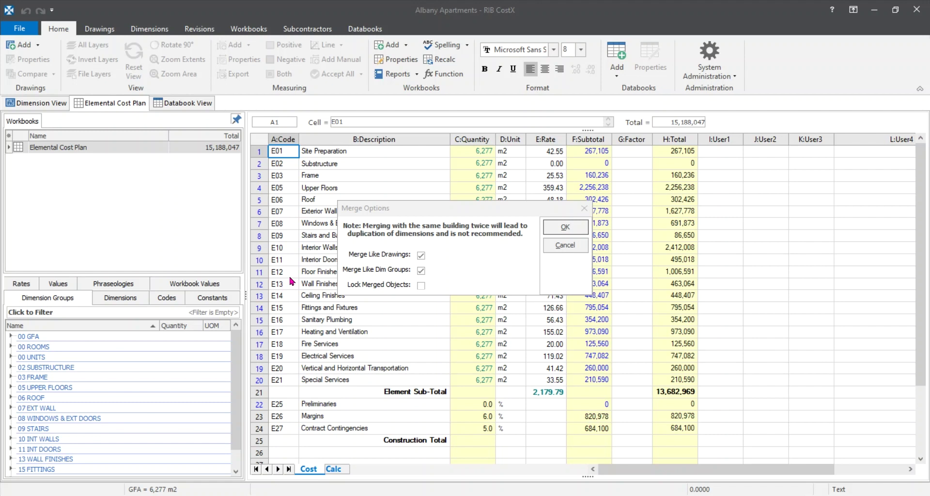
Step: Run the merge with Merge Like Drawings and Merge Like Dim Groups kept ticked
left_click(446, 211)
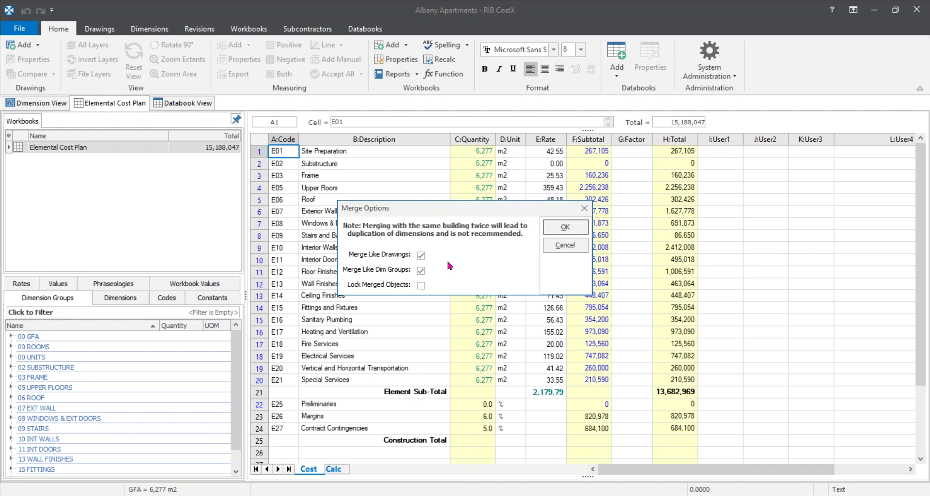
left_click(562, 233)
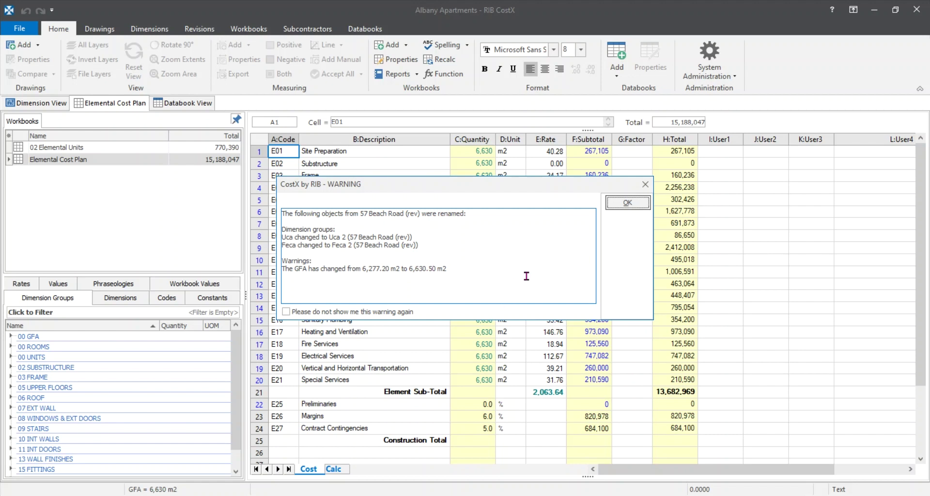
Step: Dismiss the renaming warning and open 02 Elemental Units (589,262 element sub-total)
left_click(626, 203)
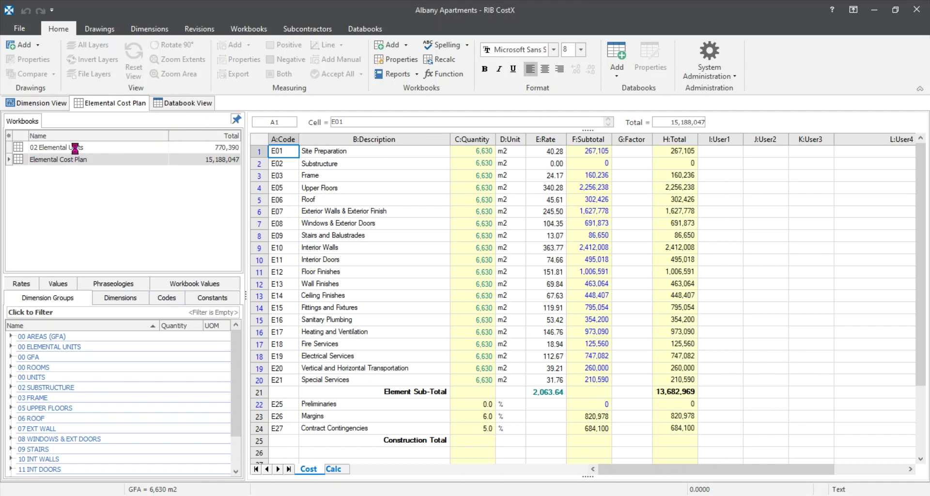
double_click(106, 147)
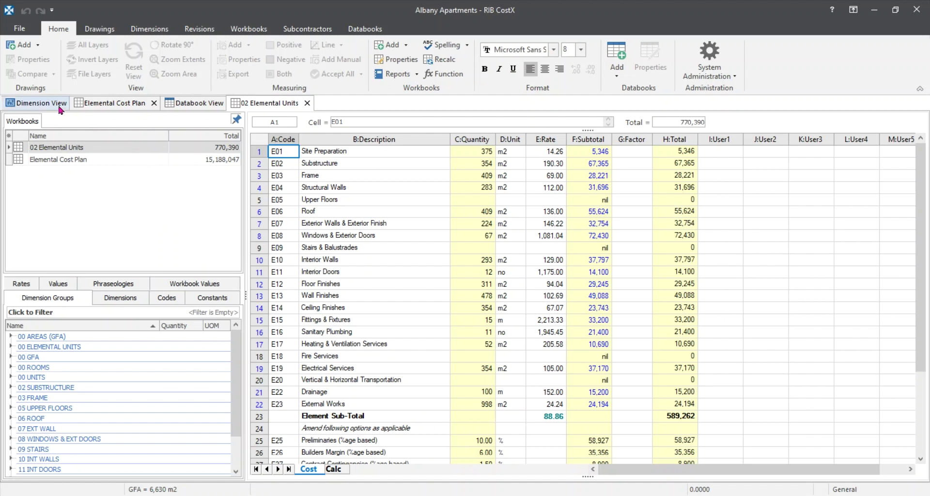
Step: In Dimension View, enlarge the groups list, expand 00 AREAS (GFA) and select Feca 2
left_click(42, 103)
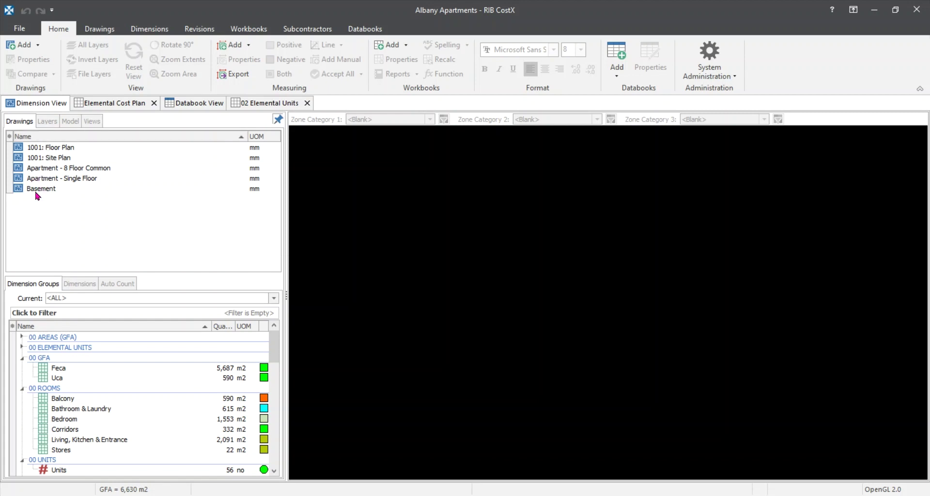
mouse_move(38, 195)
left_click_drag(143, 274, 155, 225)
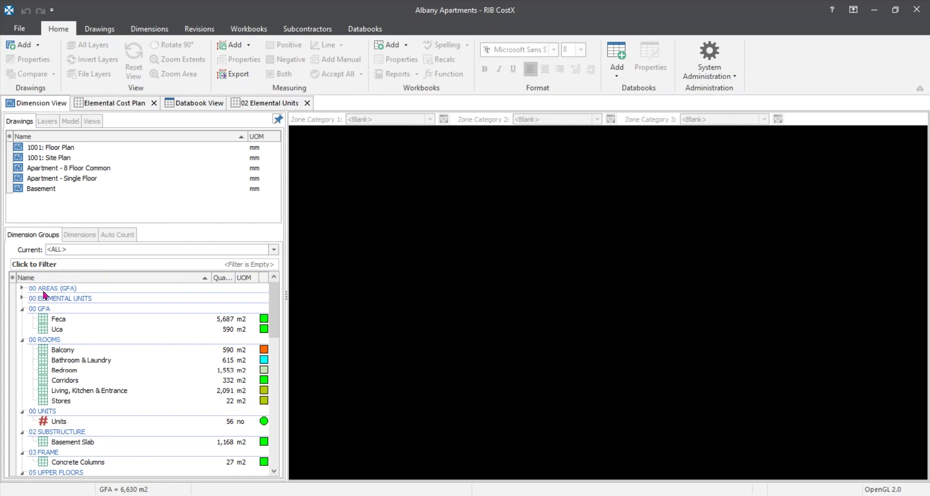
left_click(23, 288)
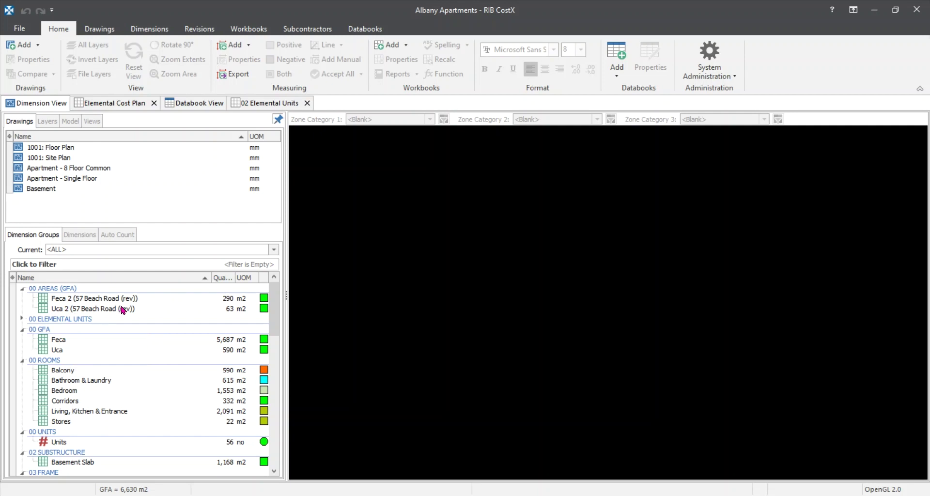
mouse_move(147, 312)
left_click(38, 296)
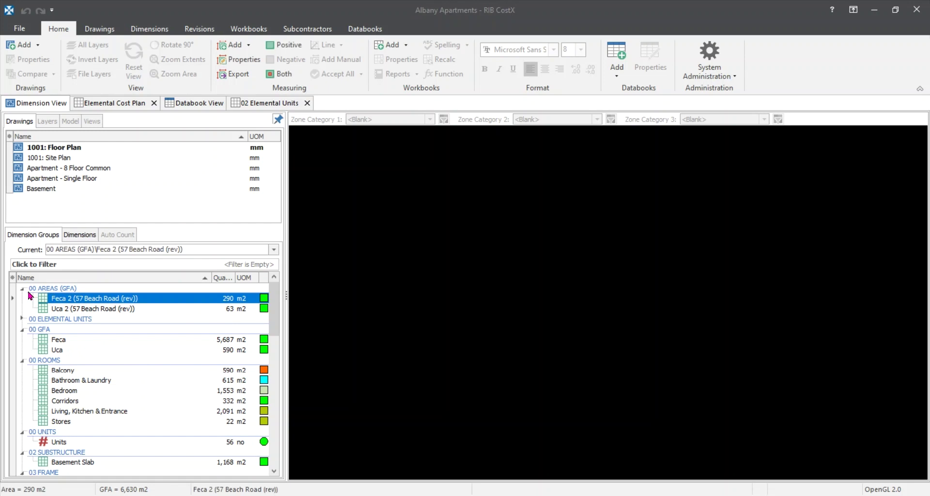
Step: Move Feca 2 (57 Beach Road (rev)) into the 00 GFA folder
right_click(74, 304)
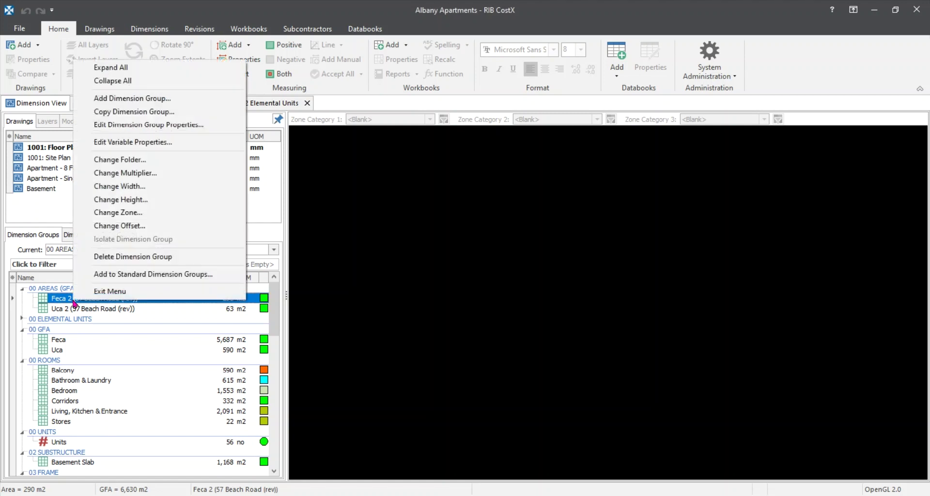
left_click(171, 166)
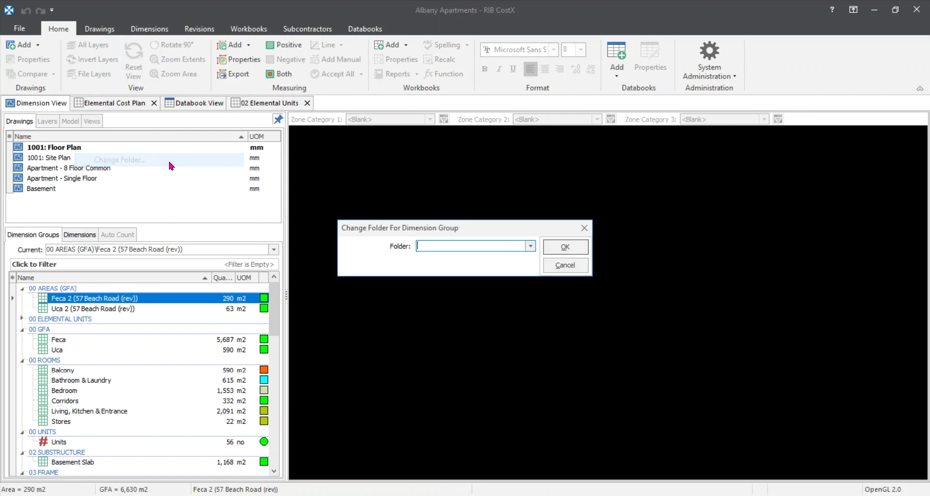
left_click(530, 247)
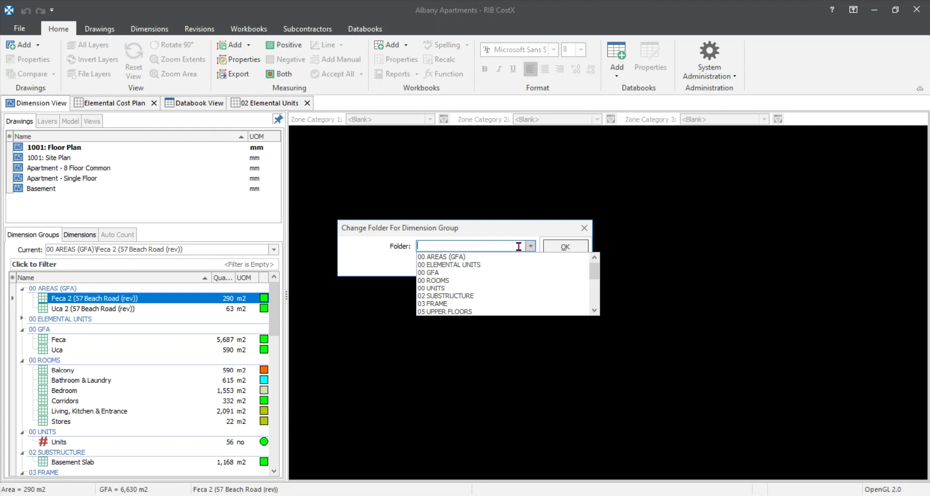
left_click(421, 273)
left_click(554, 247)
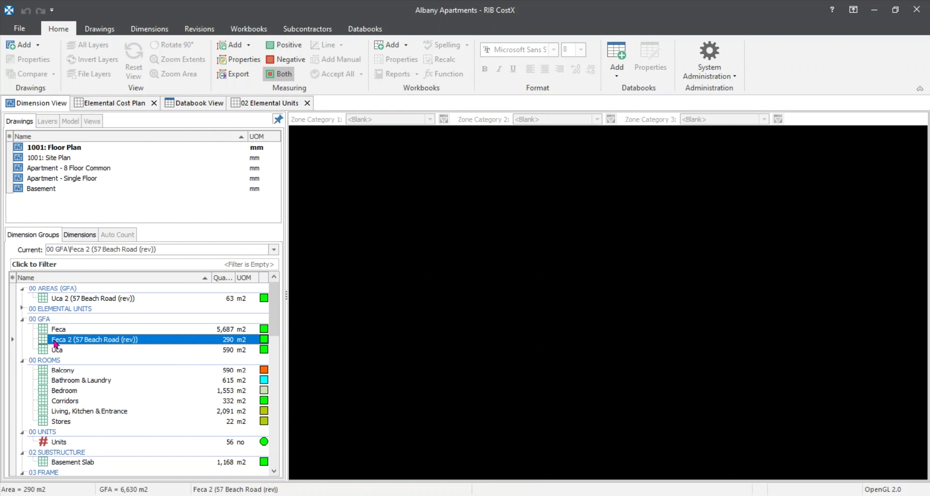
right_click(88, 301)
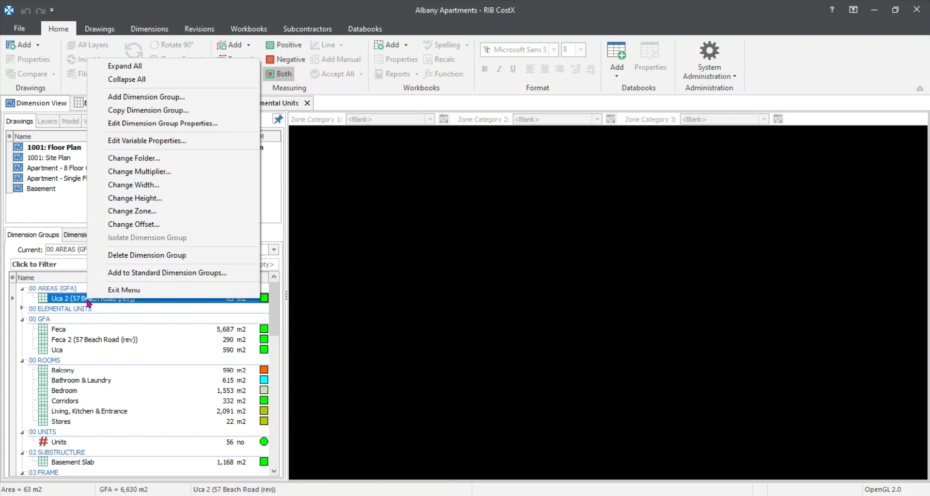
left_click(172, 159)
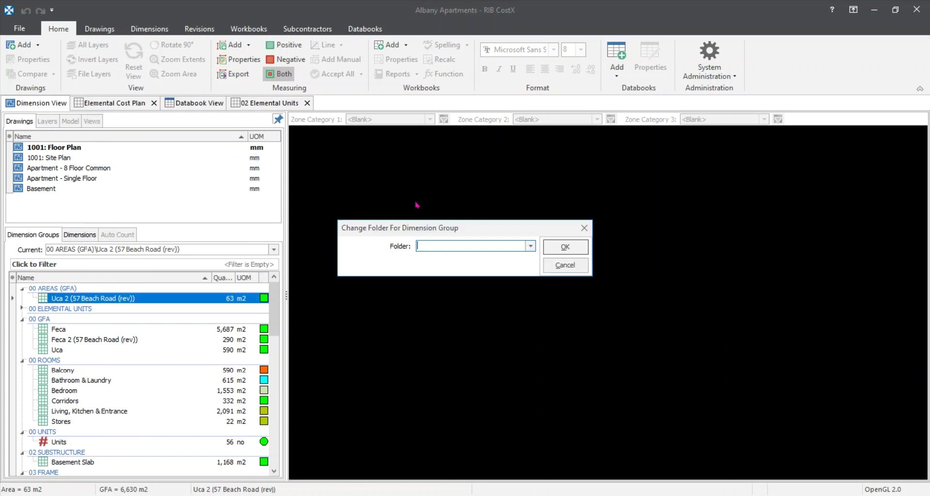
left_click(530, 246)
left_click(499, 278)
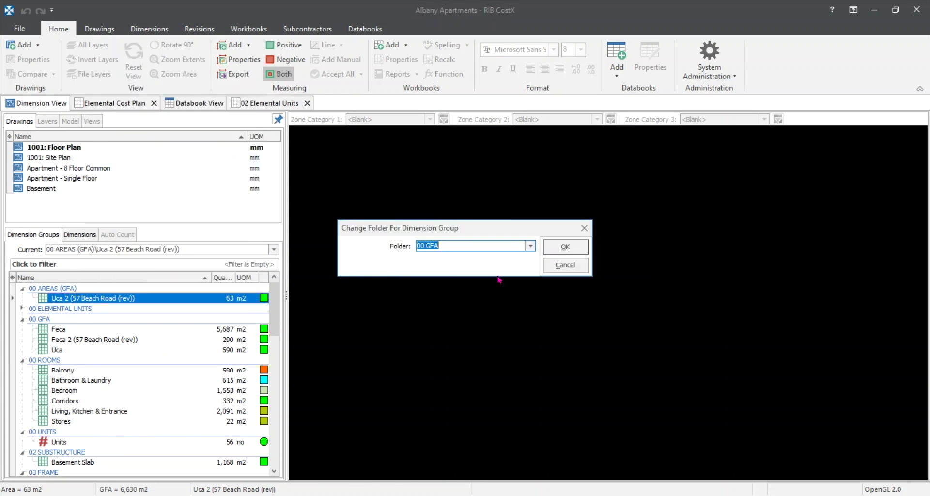
left_click(549, 248)
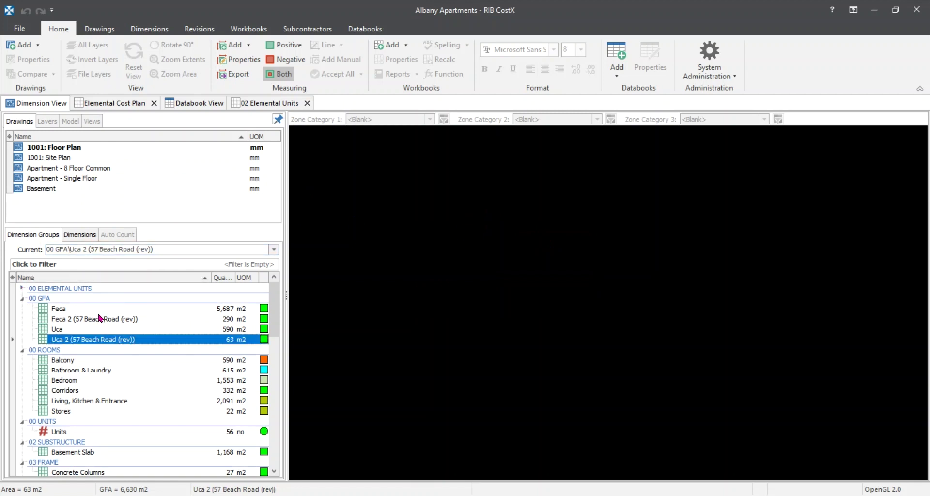
mouse_move(83, 318)
mouse_move(114, 338)
mouse_move(124, 187)
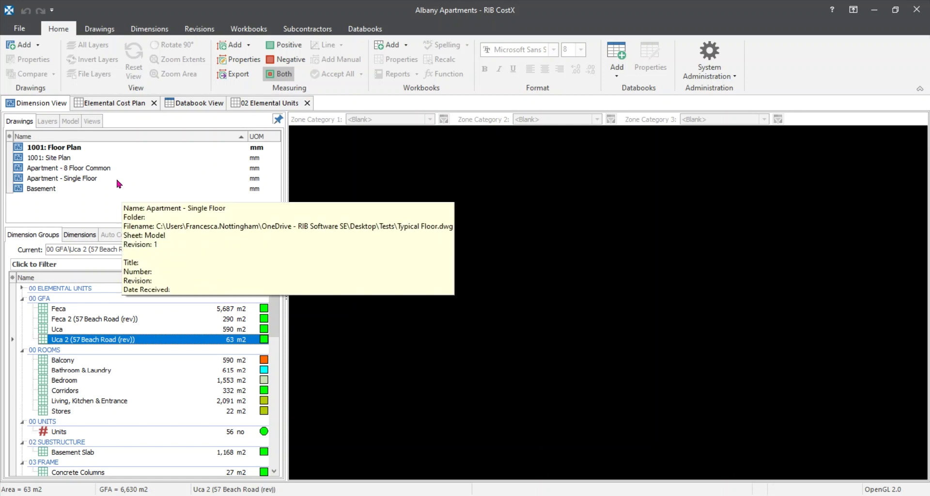
mouse_move(108, 172)
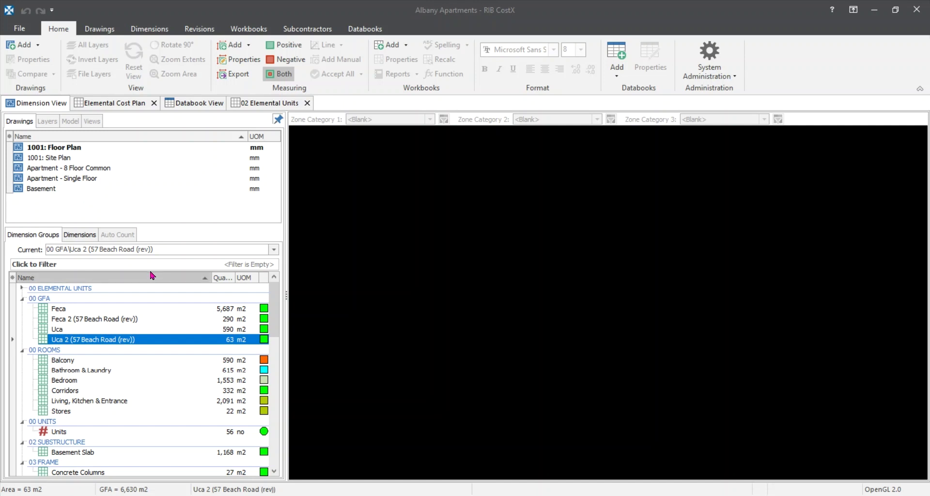
Step: Open 1001: Floor Plan and file it in a new '57 Beach Road' drawing folder
double_click(69, 150)
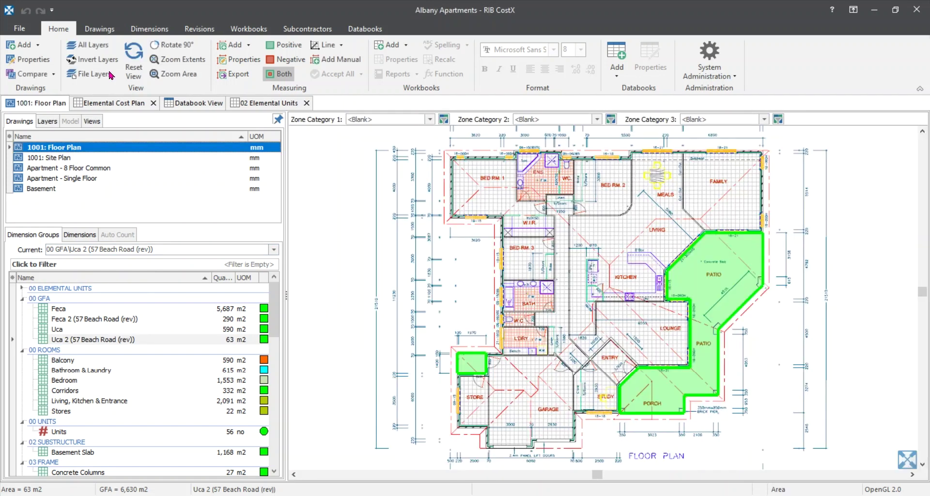
left_click(99, 28)
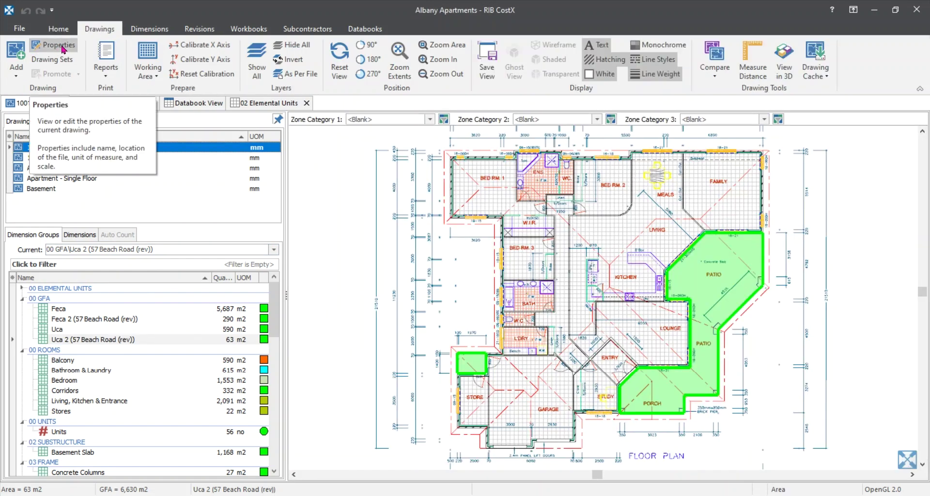
left_click(61, 45)
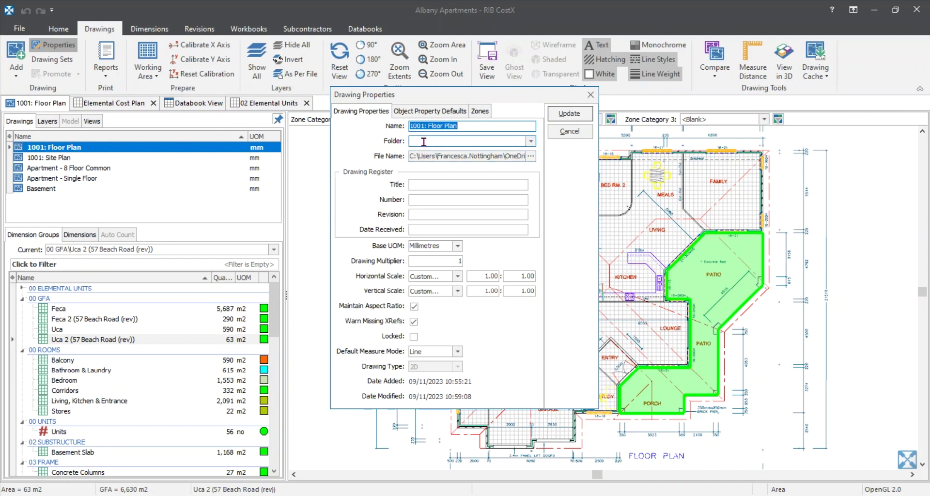
left_click(530, 142)
left_click(530, 141)
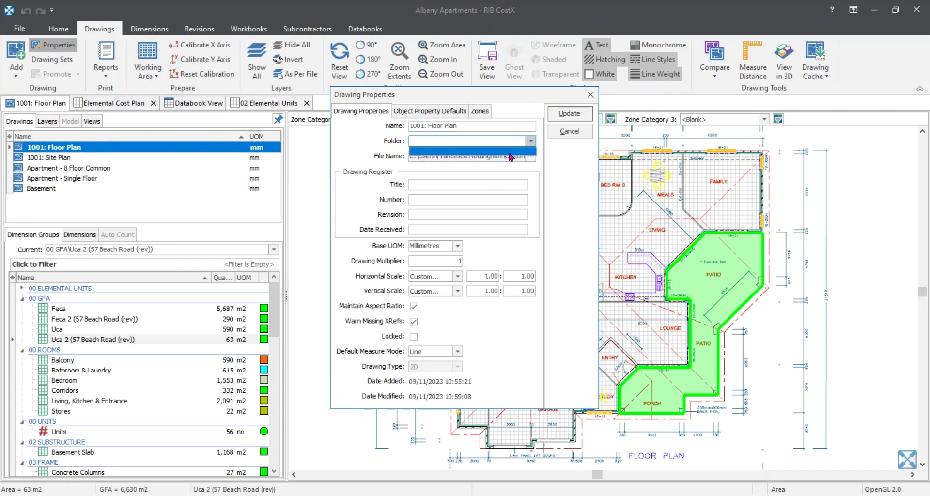
left_click(503, 143)
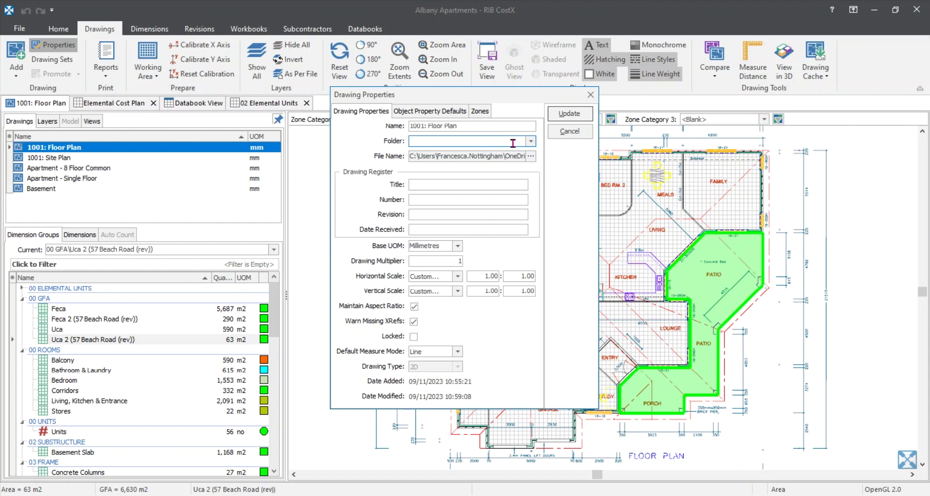
type("57 Beach Road")
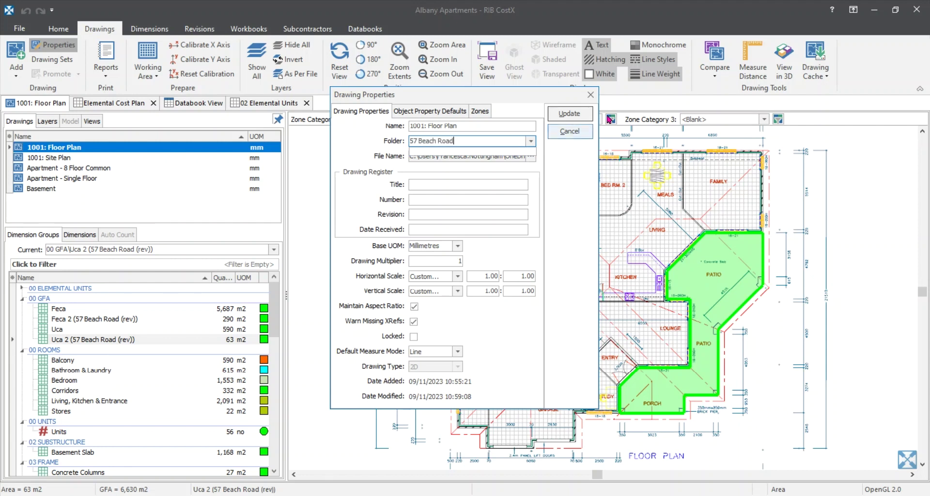
left_click(569, 113)
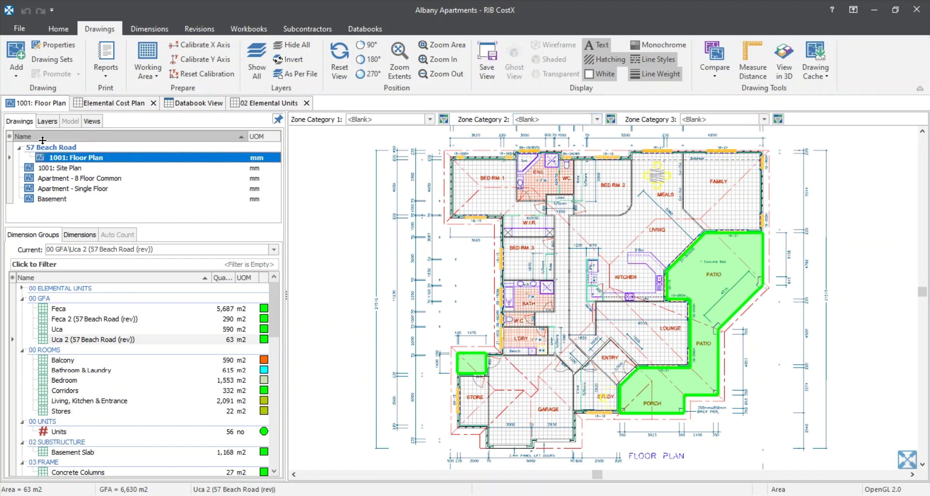
Step: Open the 1001: Site Plan drawing and set its folder to 57 Beach Road
double_click(67, 169)
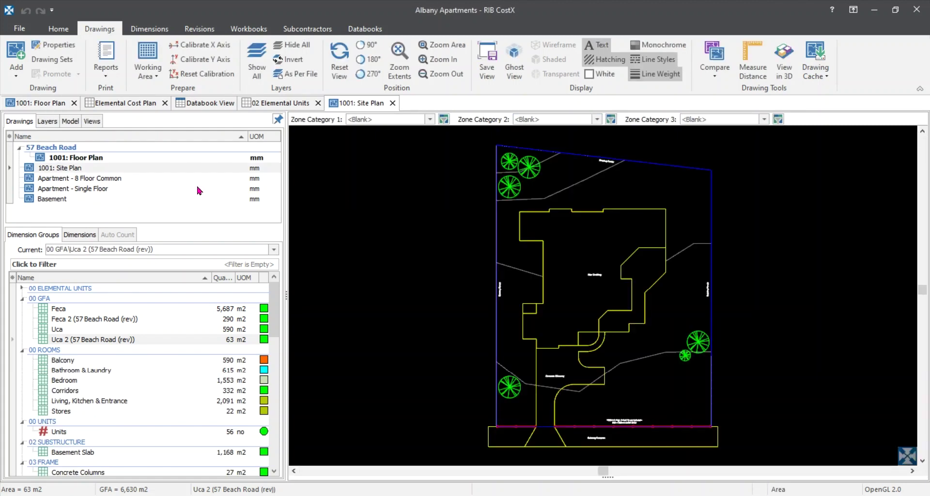
double_click(68, 167)
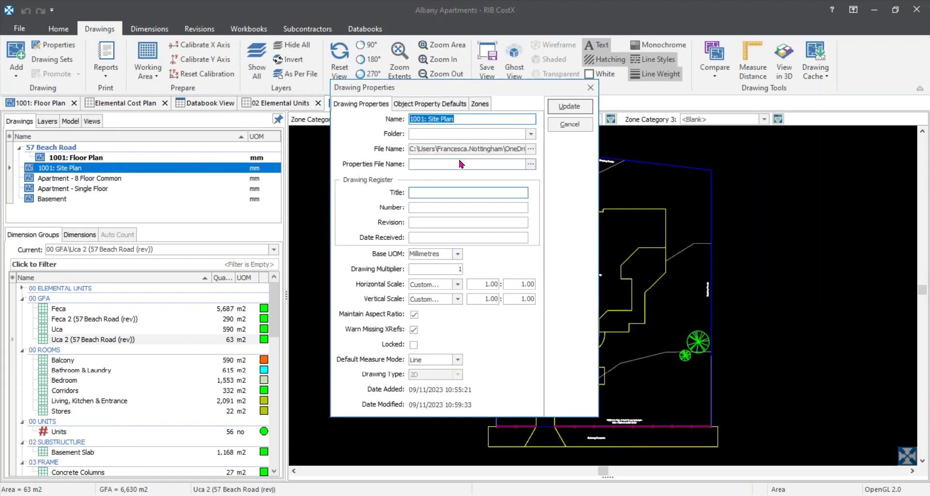
left_click(529, 135)
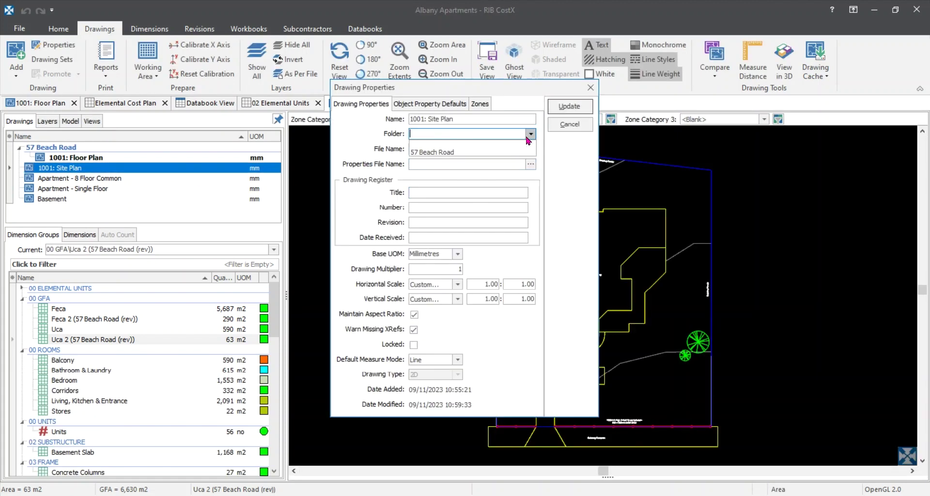
left_click(461, 152)
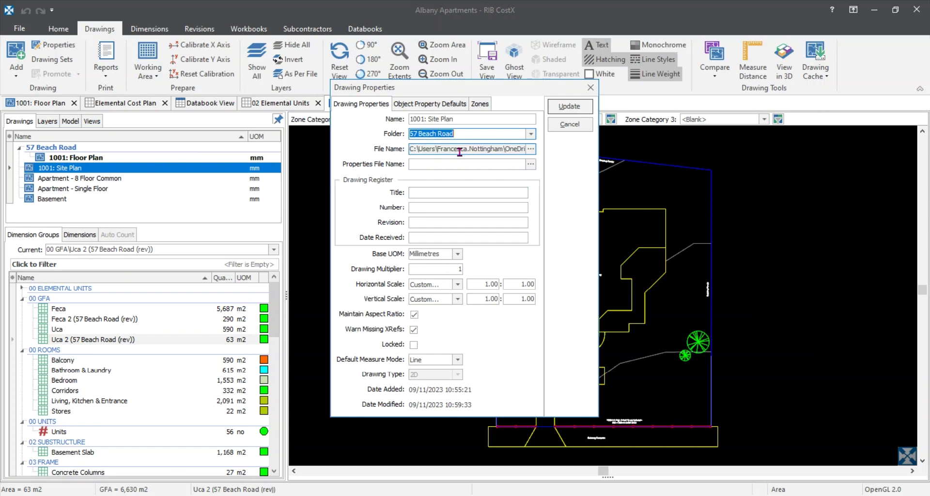
left_click(576, 110)
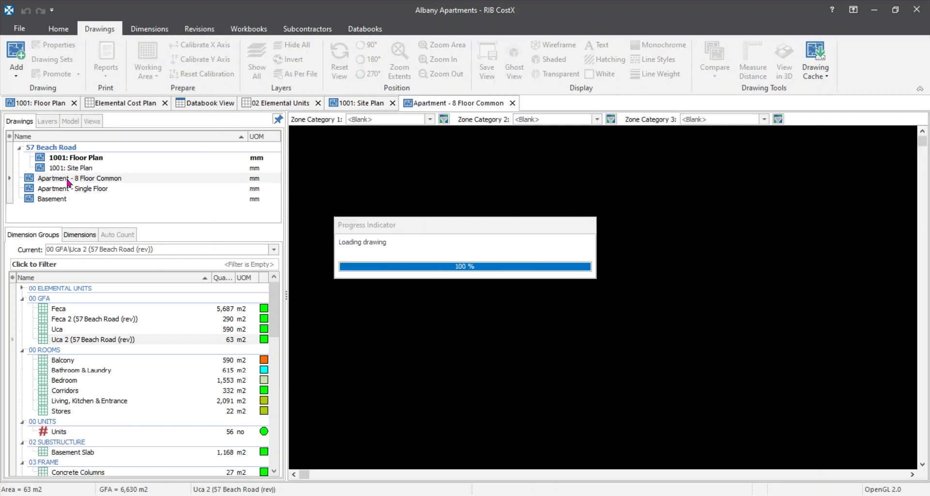
Step: File Apartment - 8 Floor Common and Apartment - Single Floor in a new Albany Apartments folder
double_click(67, 179)
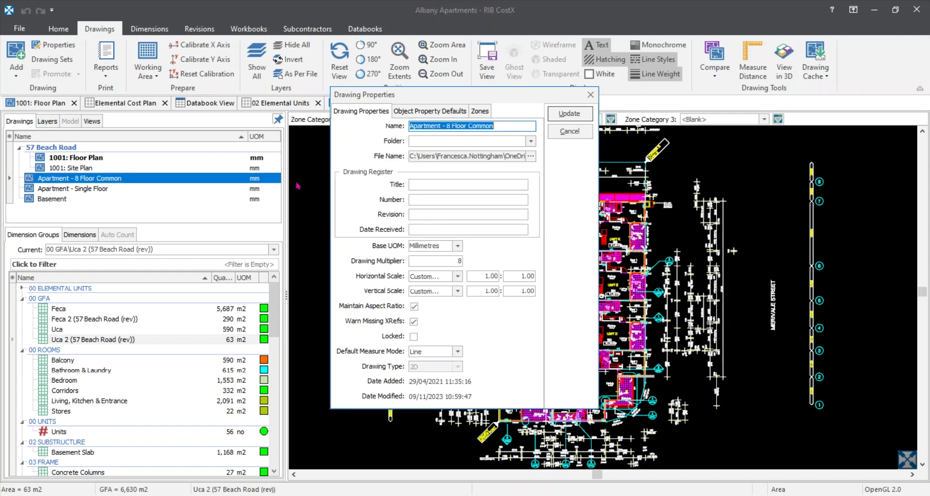
left_click(479, 143)
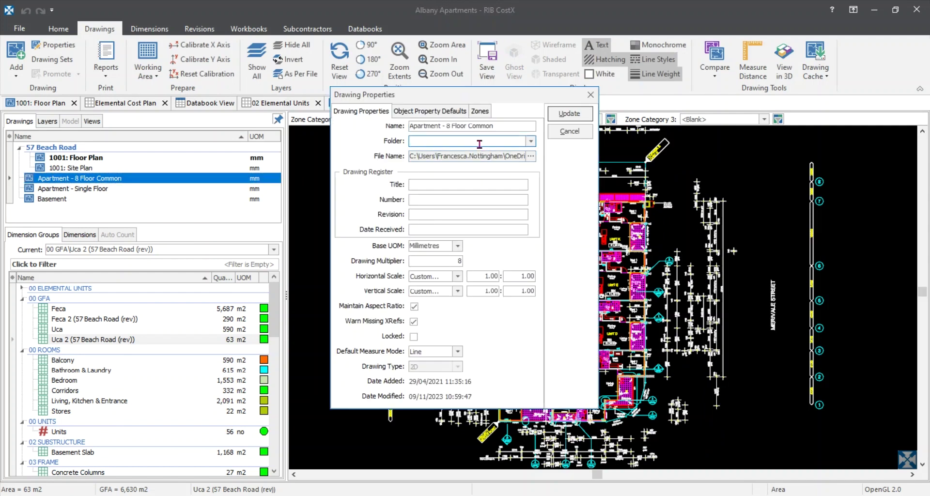
type("Albany Apartments")
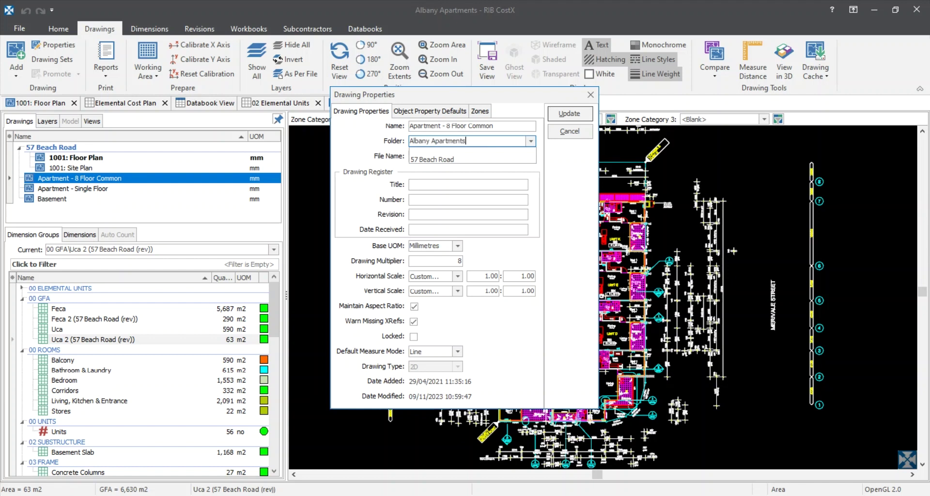
left_click(576, 115)
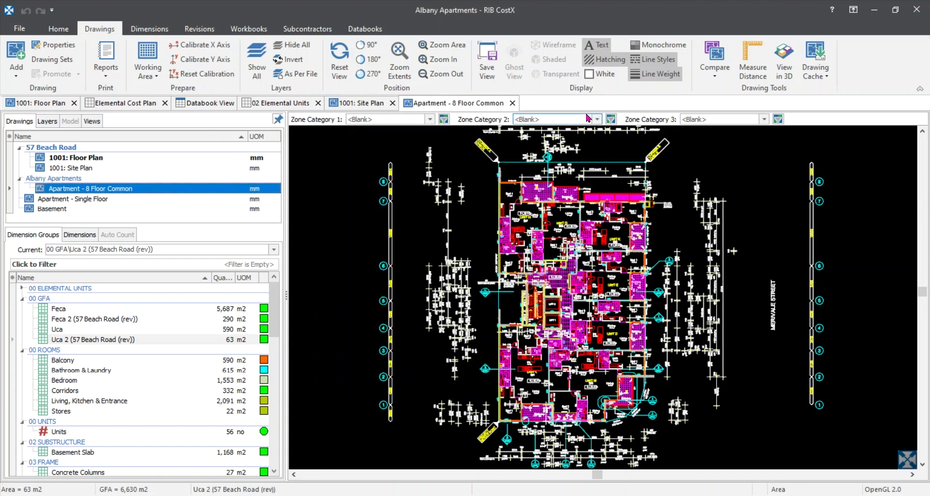
double_click(88, 199)
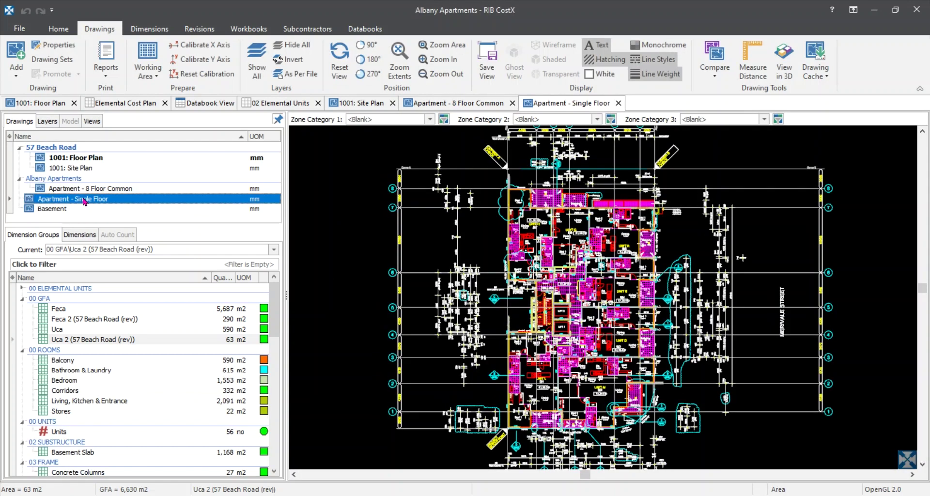
left_click(531, 141)
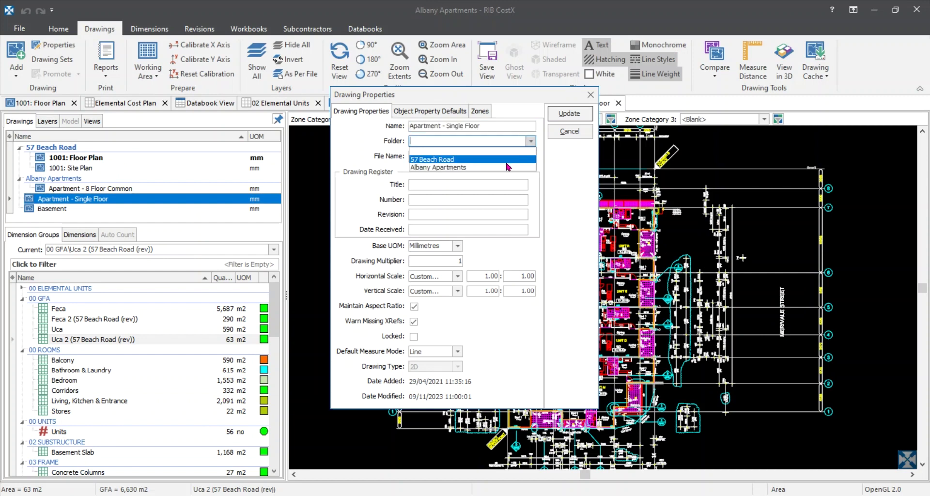
left_click(526, 158)
left_click(569, 114)
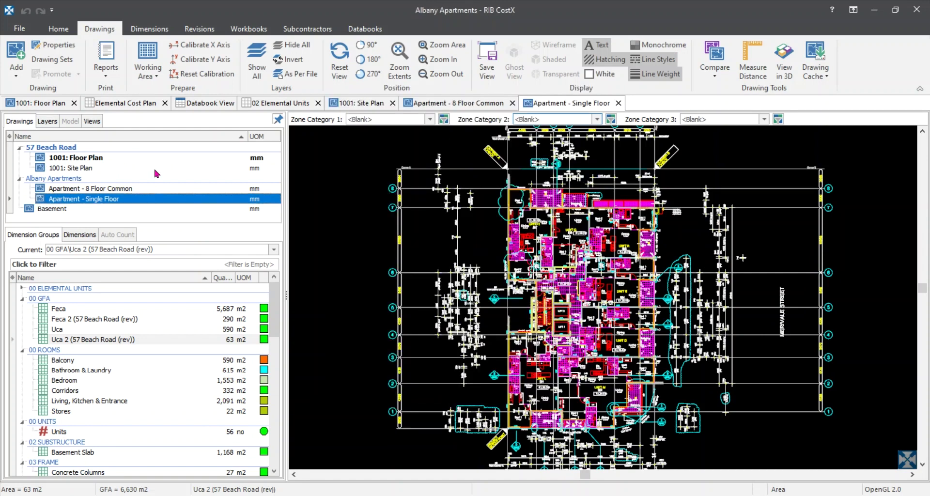
Step: Open the Basement drawing, accepting the open-tabs warning, and move it into Albany Apartments
double_click(77, 207)
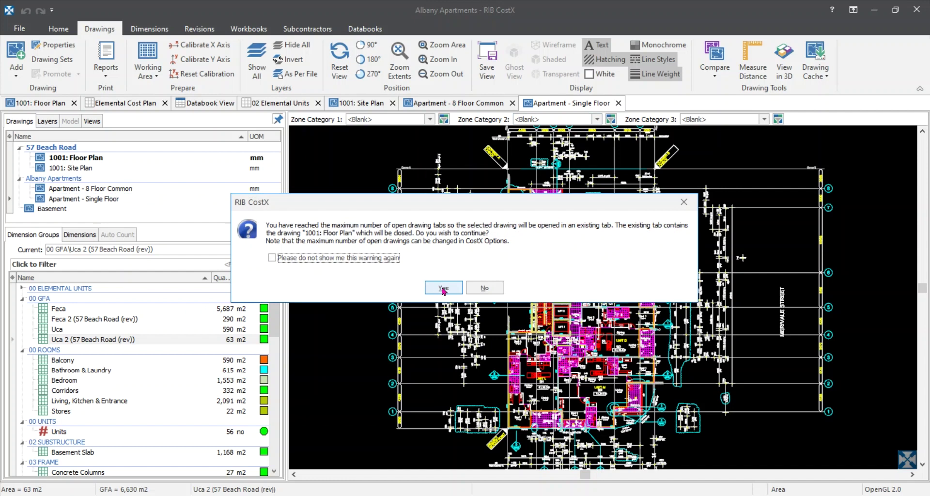
left_click(442, 290)
double_click(65, 189)
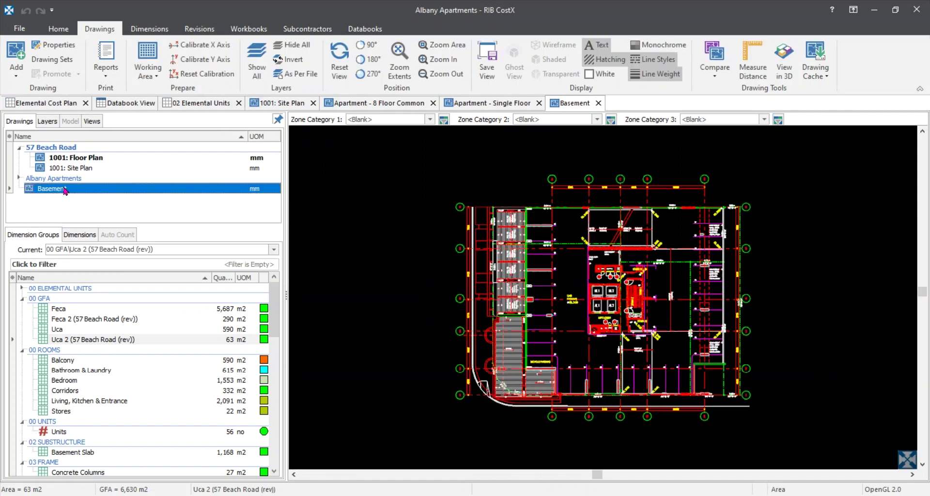
left_click(531, 141)
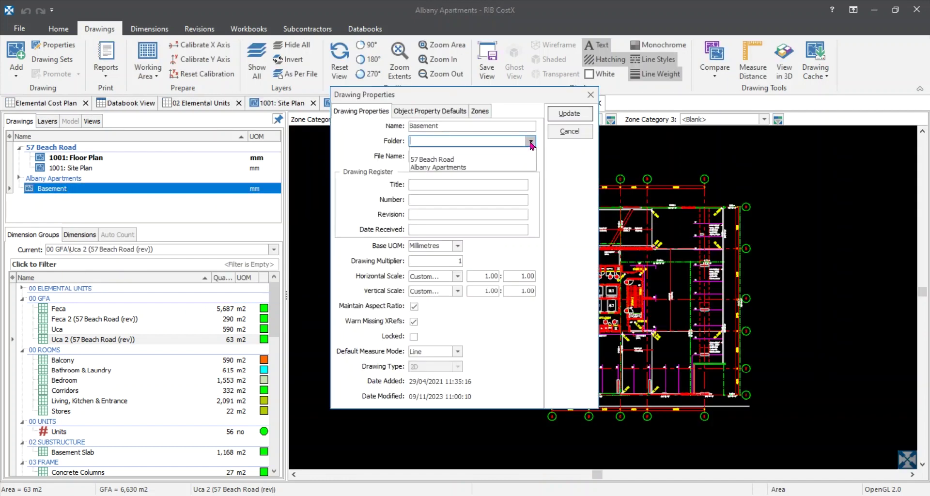
left_click(505, 166)
left_click(569, 115)
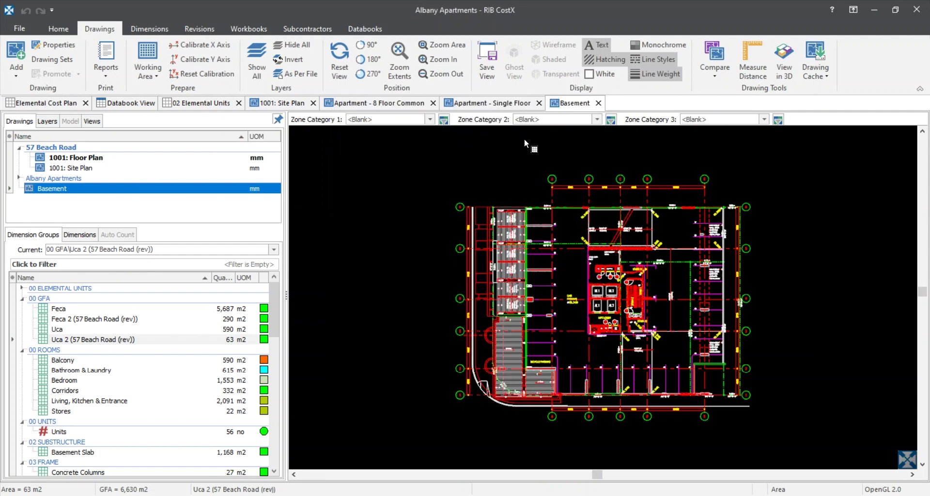
Step: Collapse and re-expand the 57 Beach Road and Albany Apartments folders to check their drawings
left_click(167, 208)
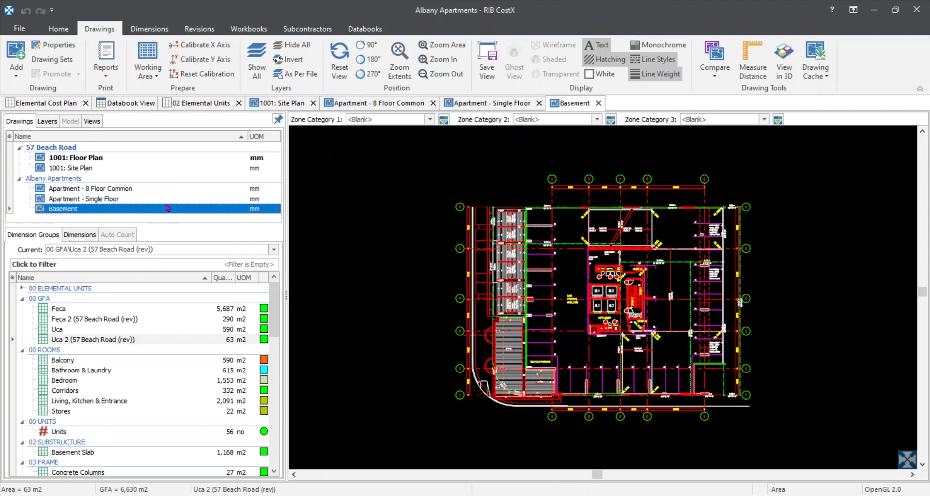
left_click(19, 148)
left_click(20, 159)
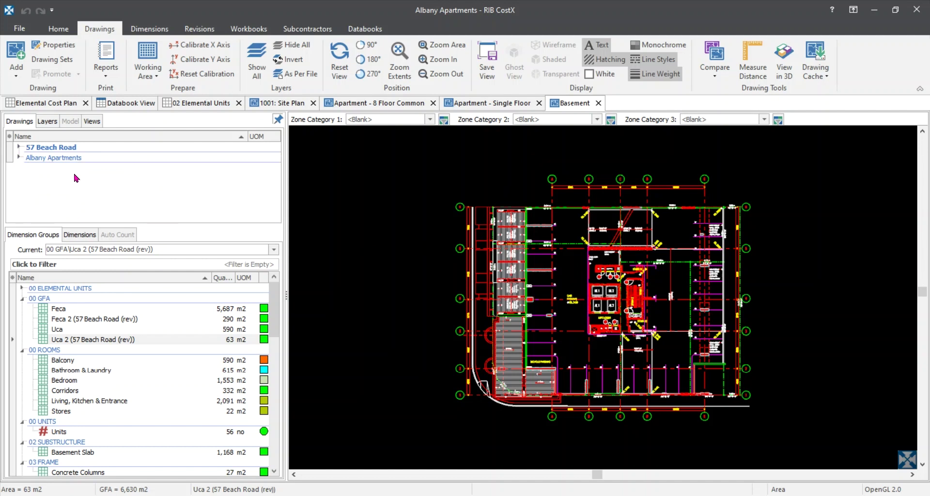
left_click(19, 158)
left_click(19, 148)
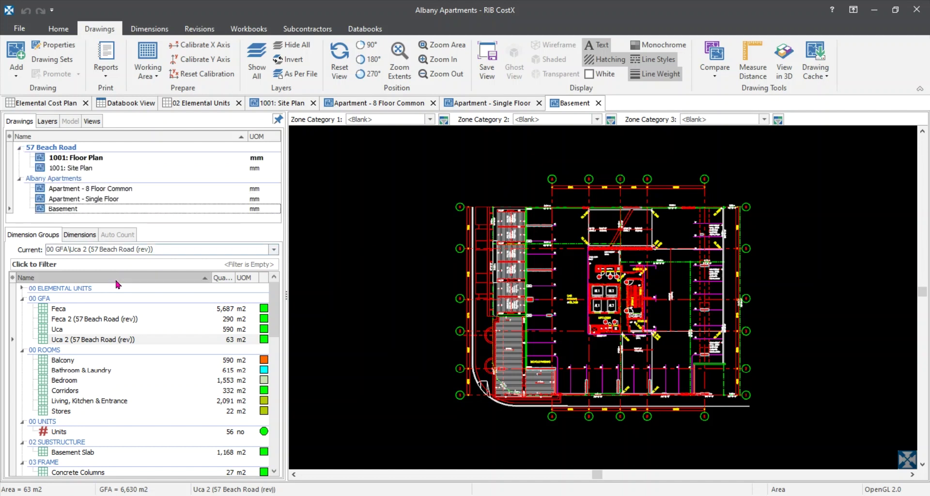
mouse_move(105, 331)
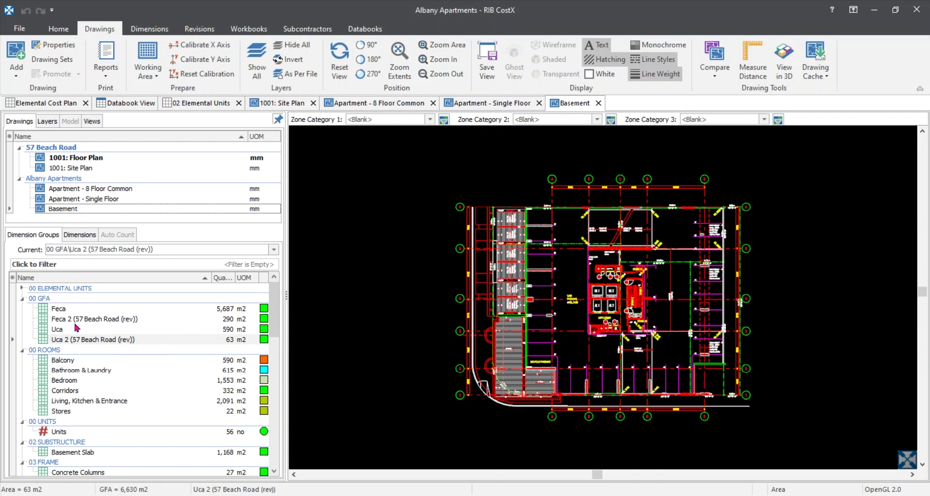
mouse_move(75, 324)
left_click(344, 259)
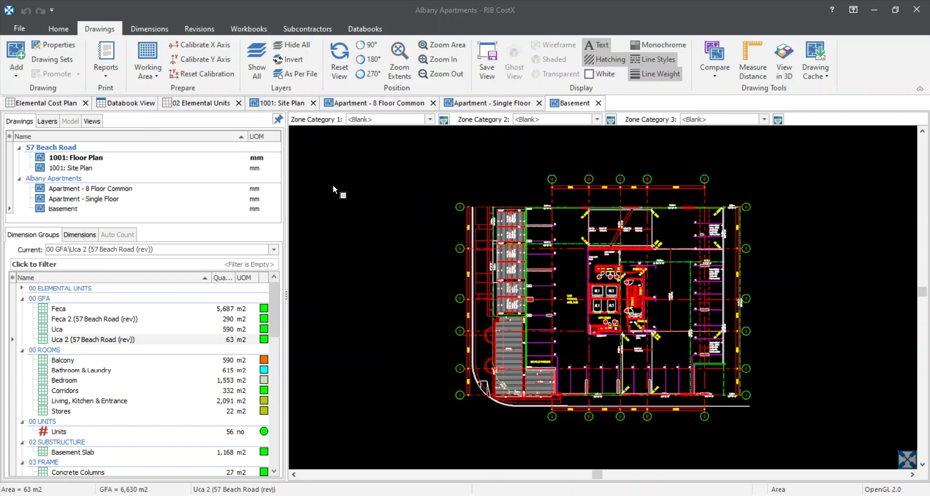
Step: Switch to 02 Elemental Units and show Workbook Values with the Elemental Cost Plan's 15,188,047.45
left_click(192, 102)
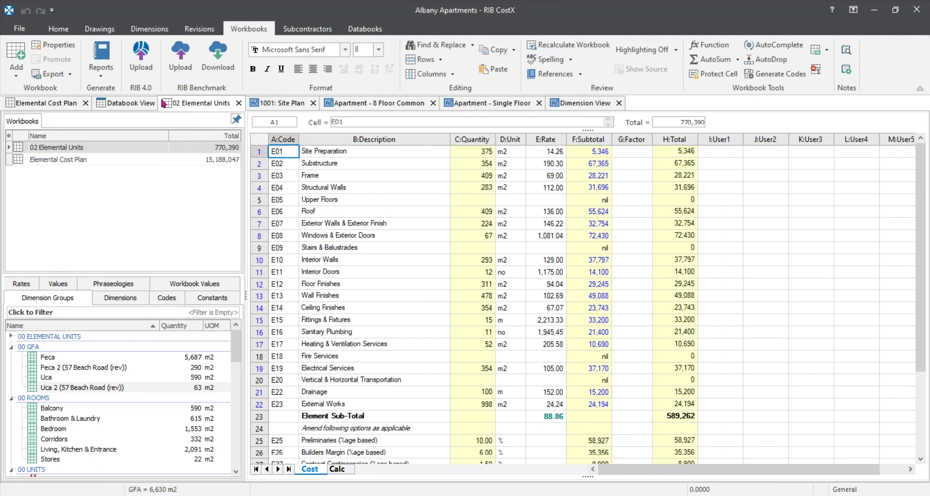
left_click(38, 150)
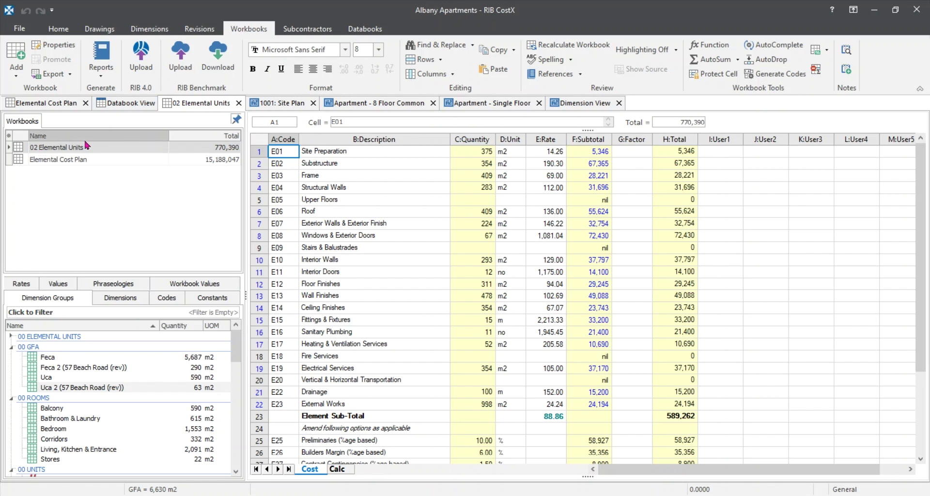
mouse_move(70, 161)
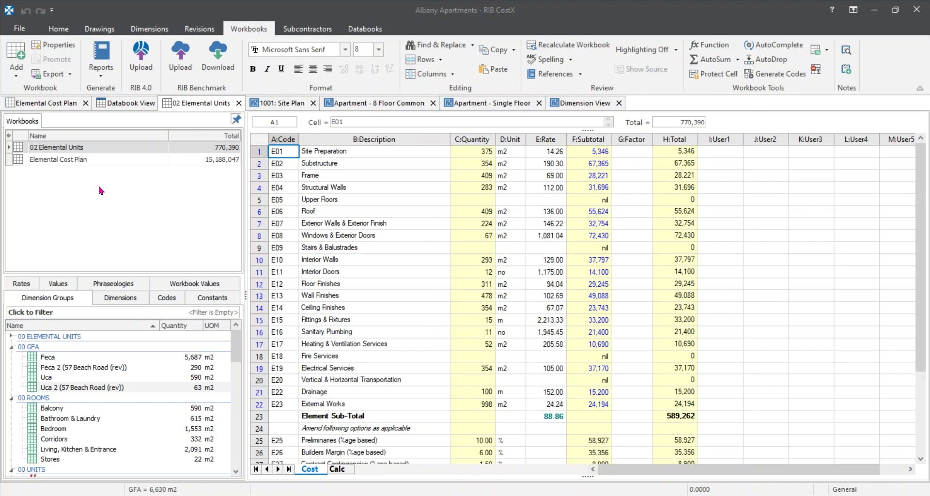
left_click(206, 284)
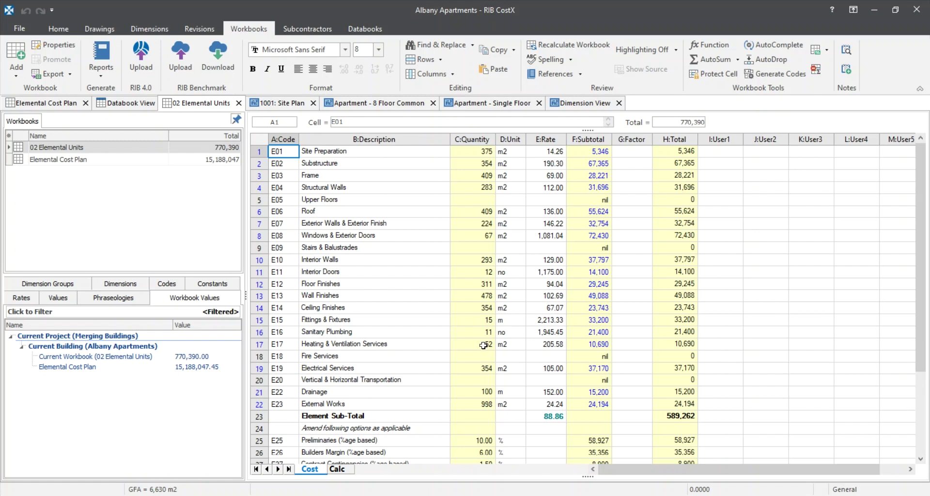
Step: Link the Elemental Cost Plan total of 15,188,047 into cell F35
scroll(483, 345, "down", 6)
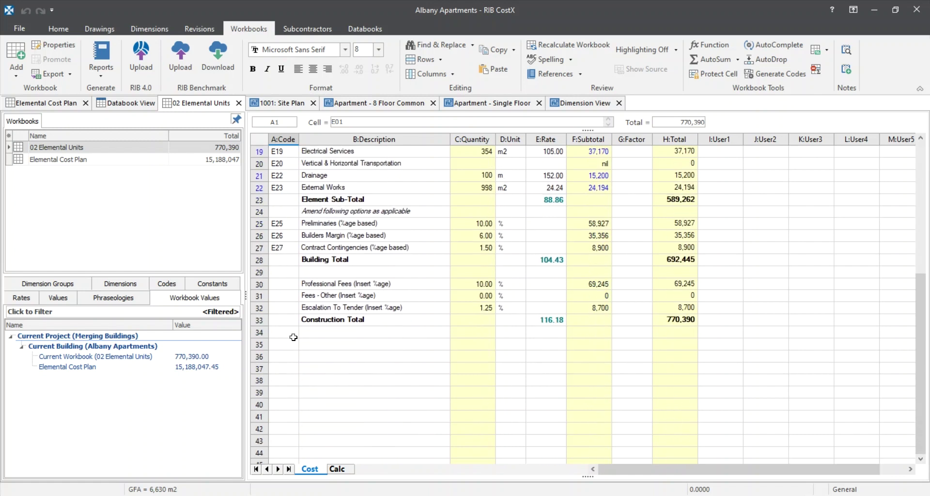
left_click(180, 371)
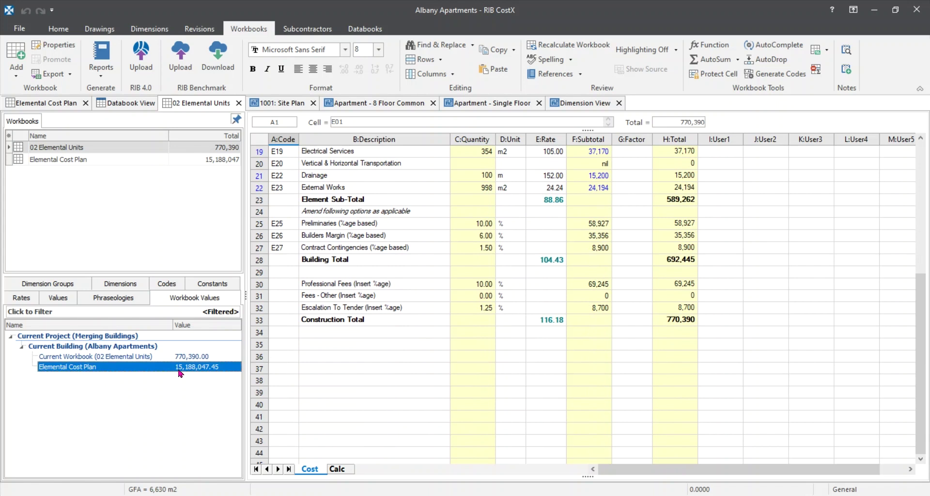
left_click_drag(179, 371, 587, 345)
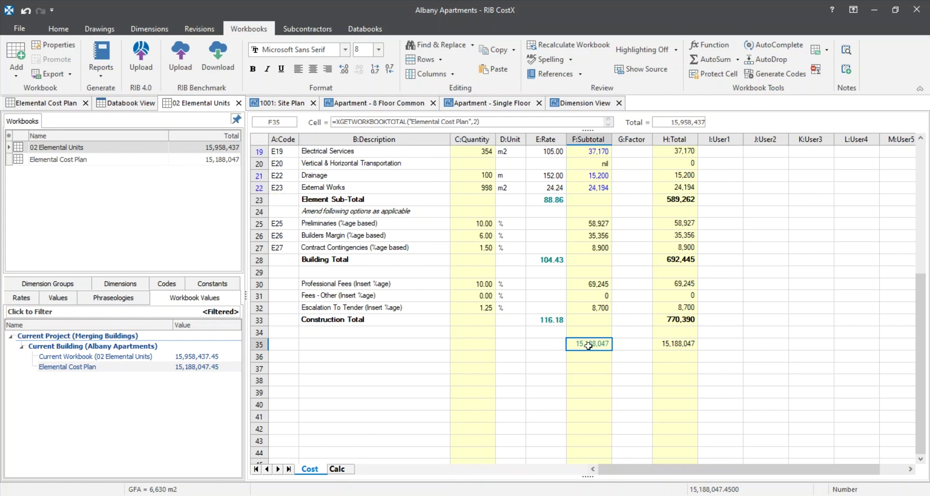
Step: Enter 'Elemental Cost Plan - Albany Apartments' as the B35 description, then check F35's linked formula
left_click(354, 344)
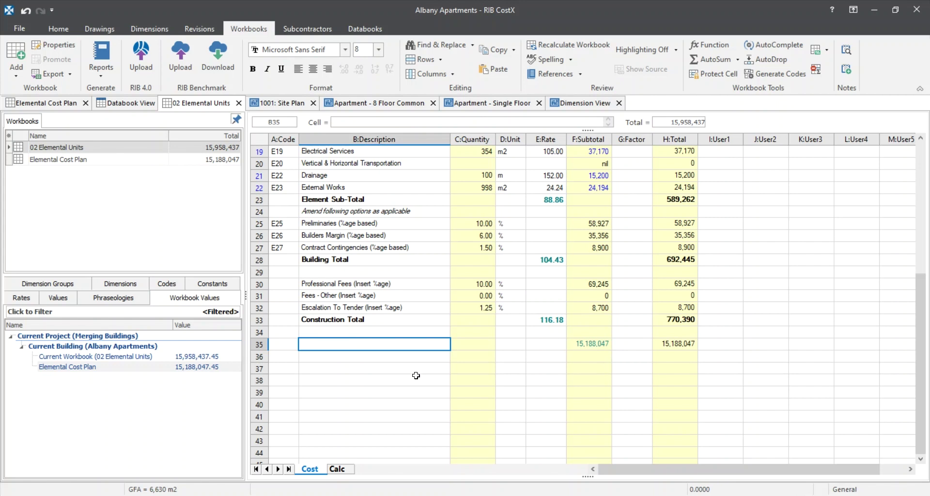
type("Elemental")
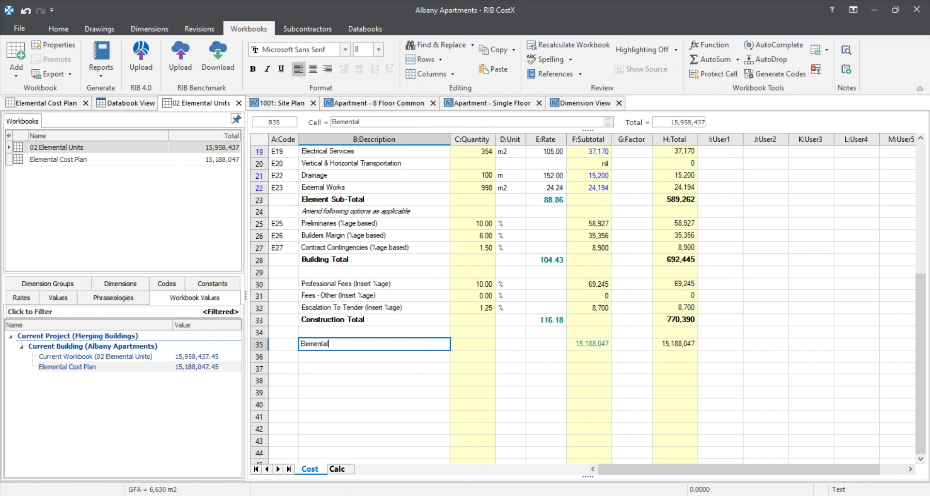
type(" Cost Plan")
type("- Albany ")
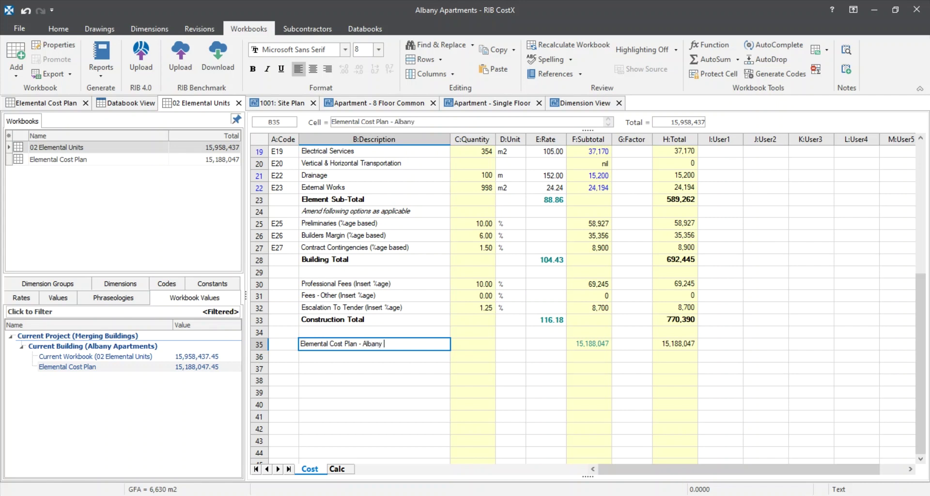
type("APartments")
left_click(390, 344)
key("BackSpace")
type("p")
left_click(503, 349)
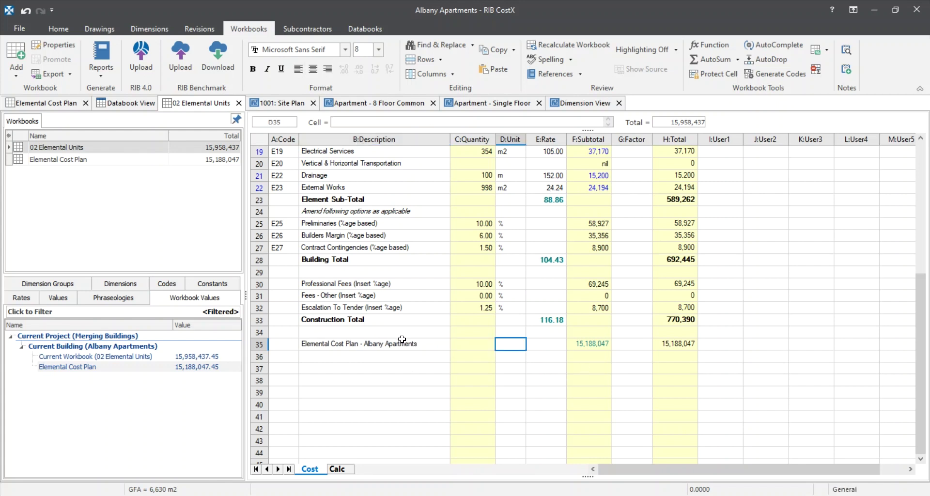
left_click(601, 343)
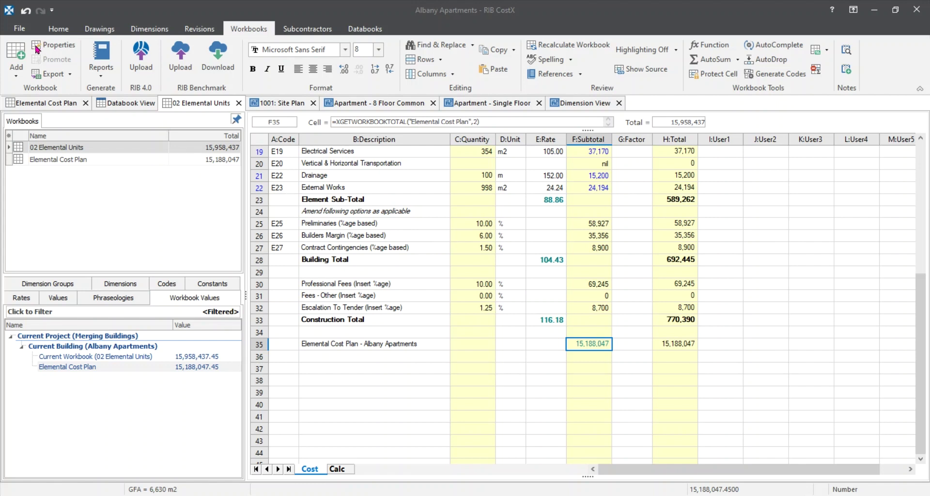
left_click(19, 30)
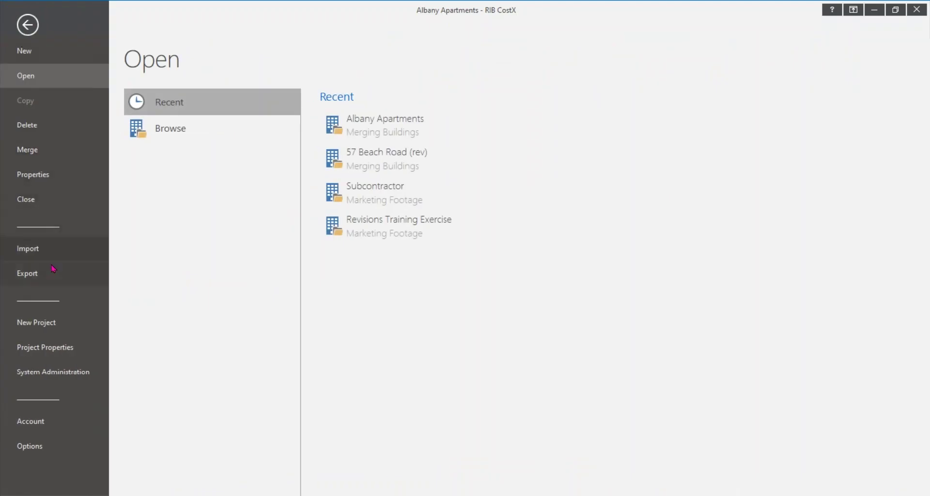
left_click(52, 270)
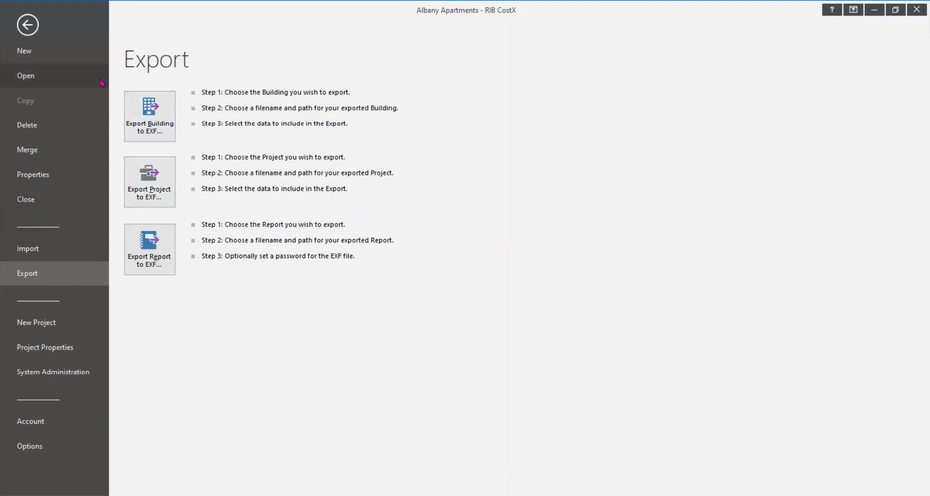
left_click(27, 22)
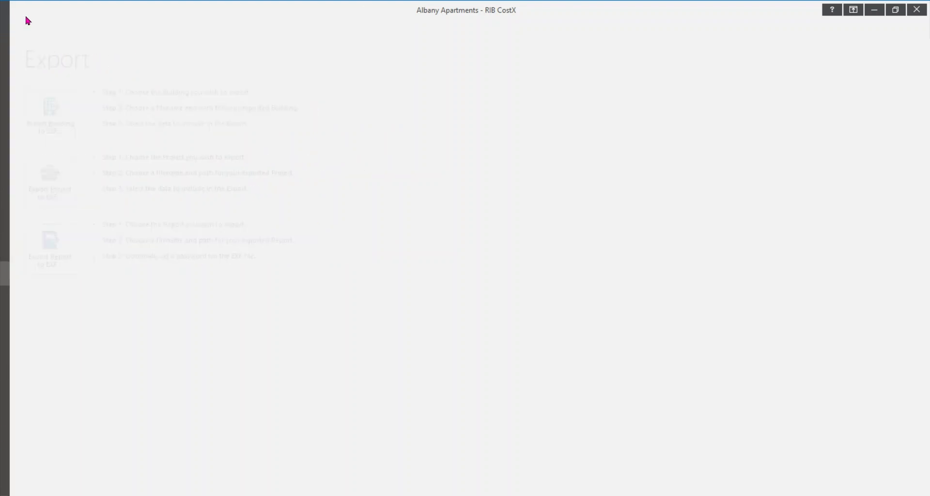